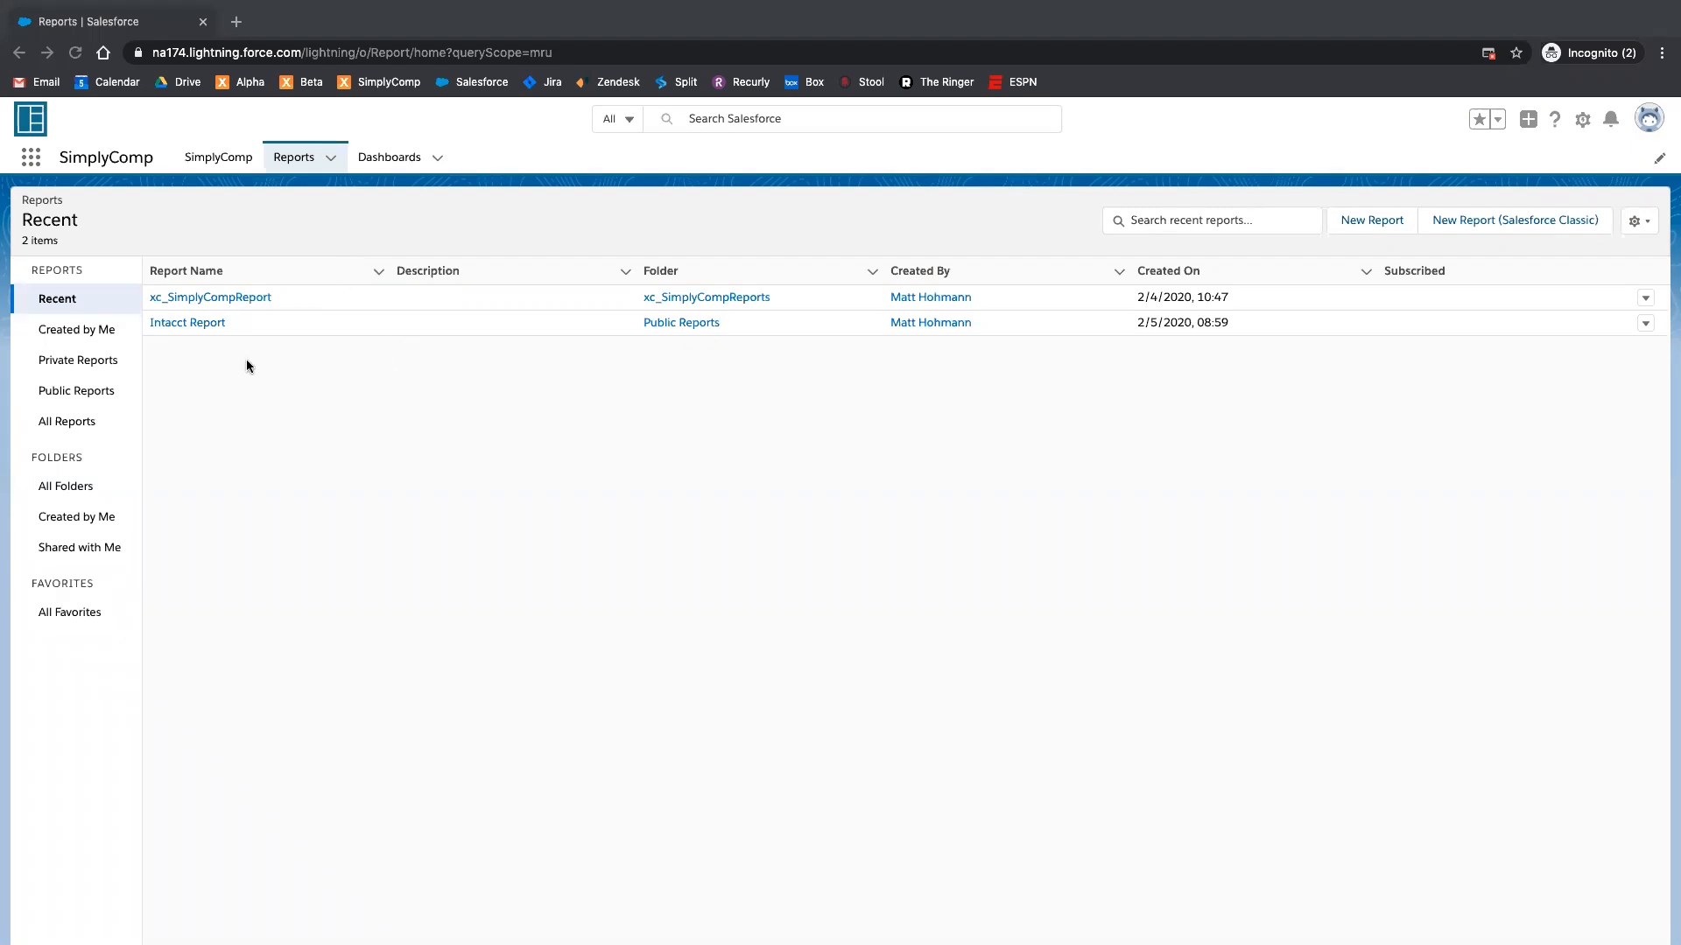
# Step: Open the Intacct Report from the recent reports and save it
pyautogui.click(181, 364)
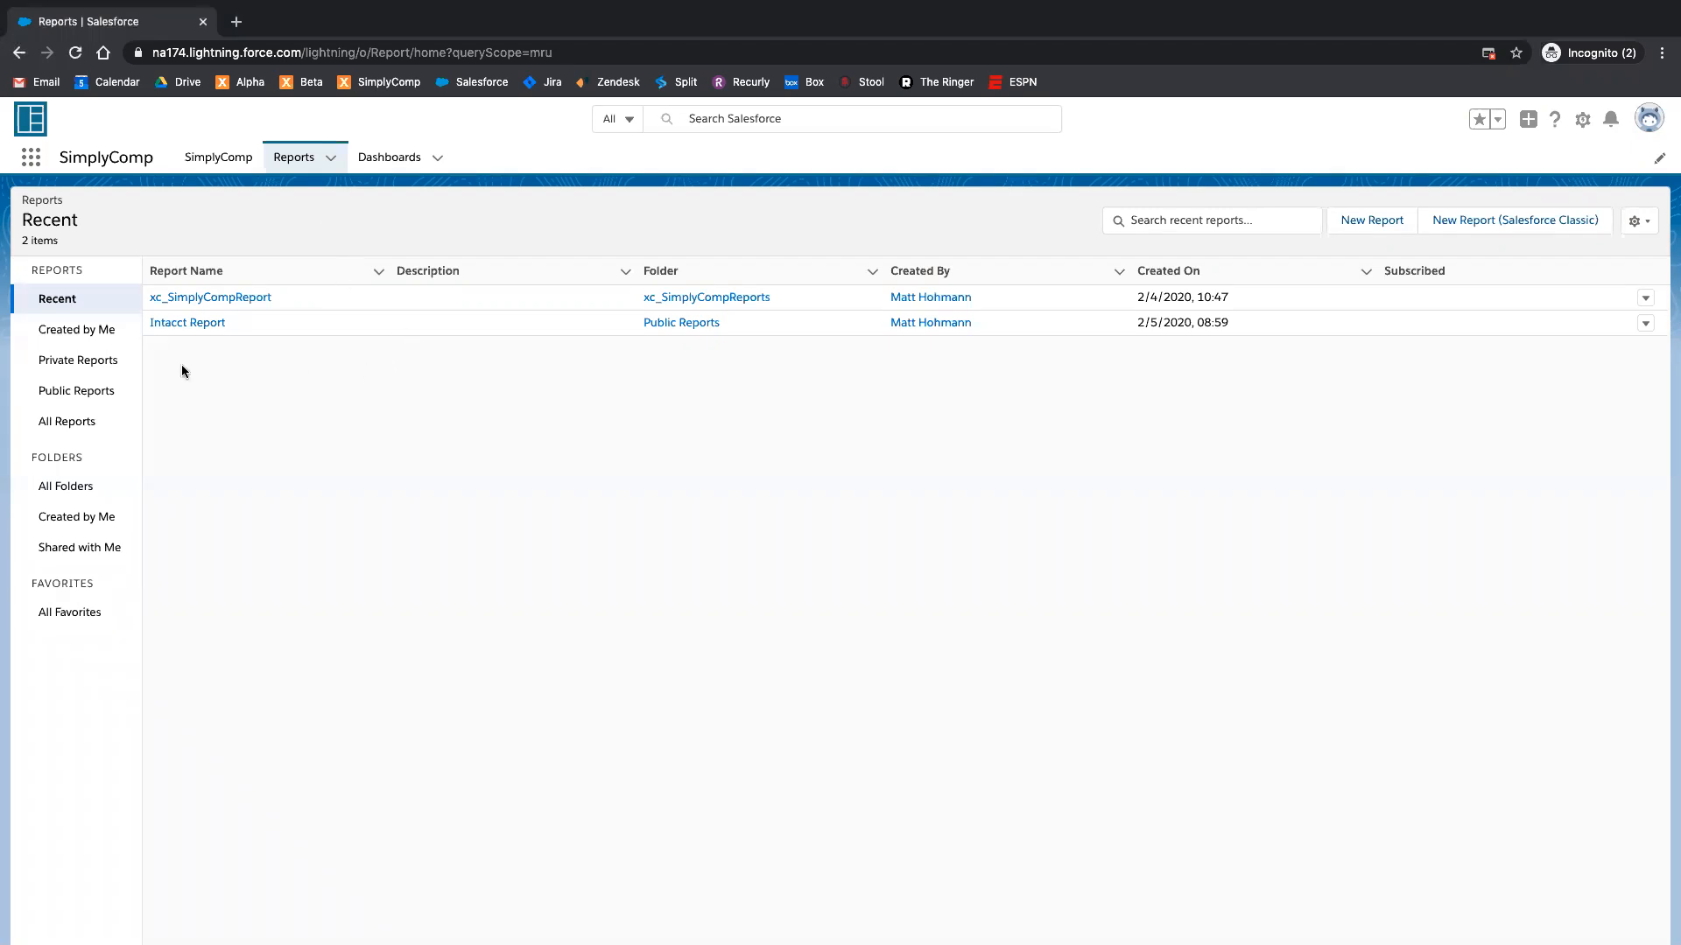
pyautogui.click(208, 325)
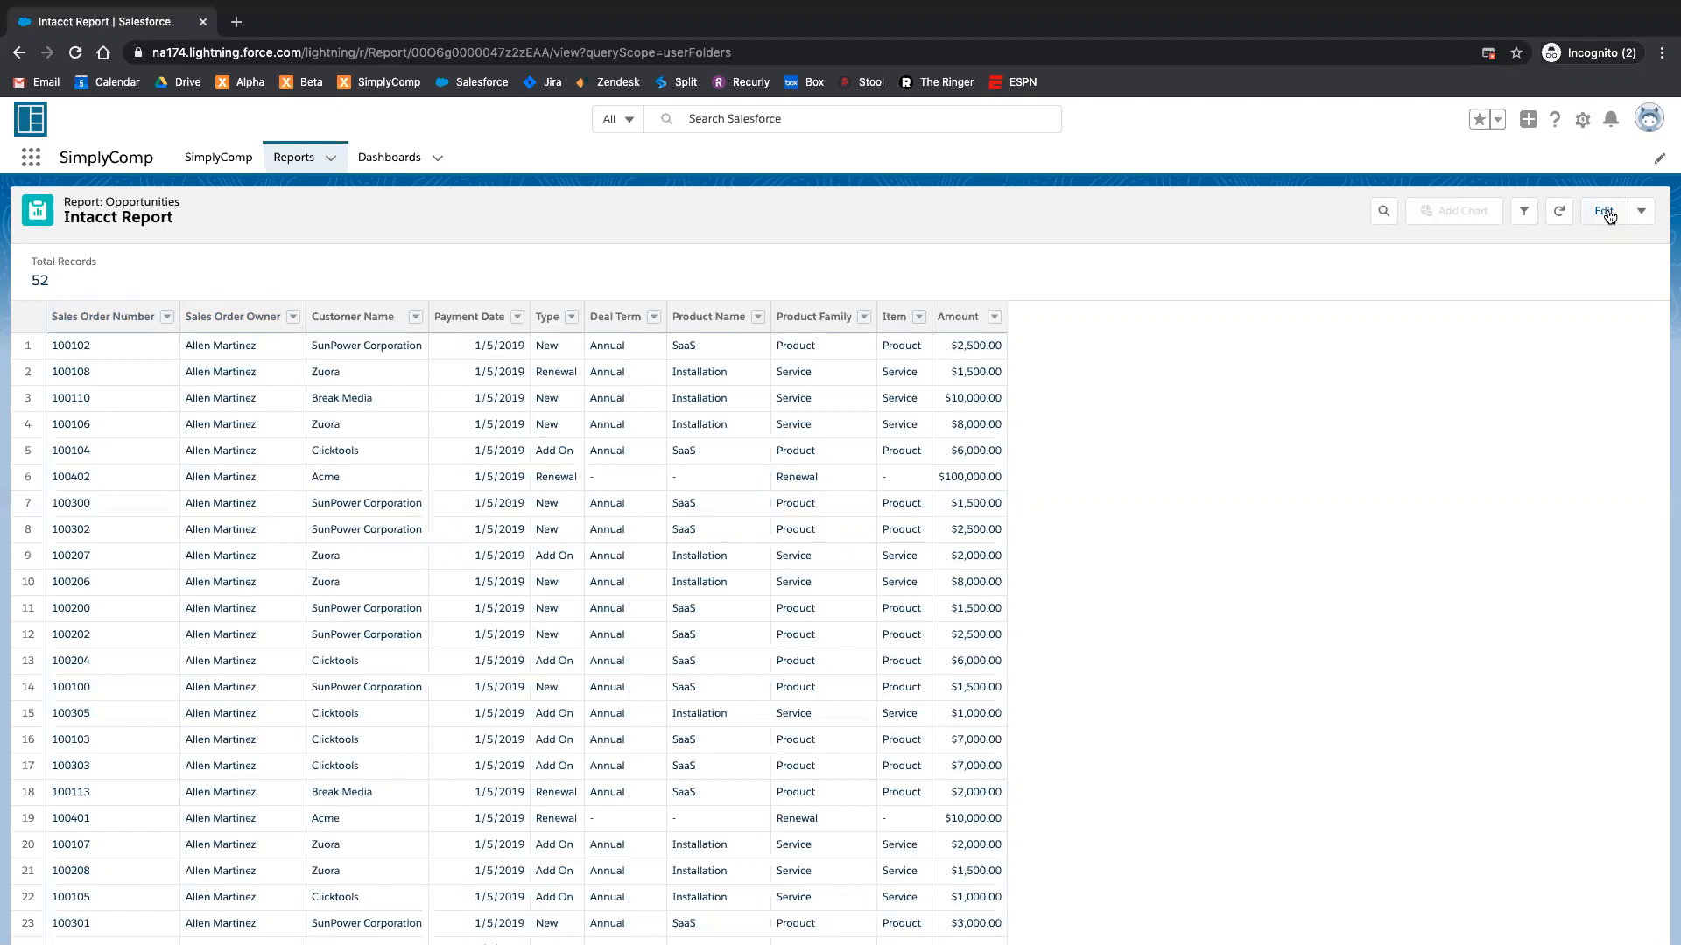
pyautogui.scroll(-5, 1210, 405)
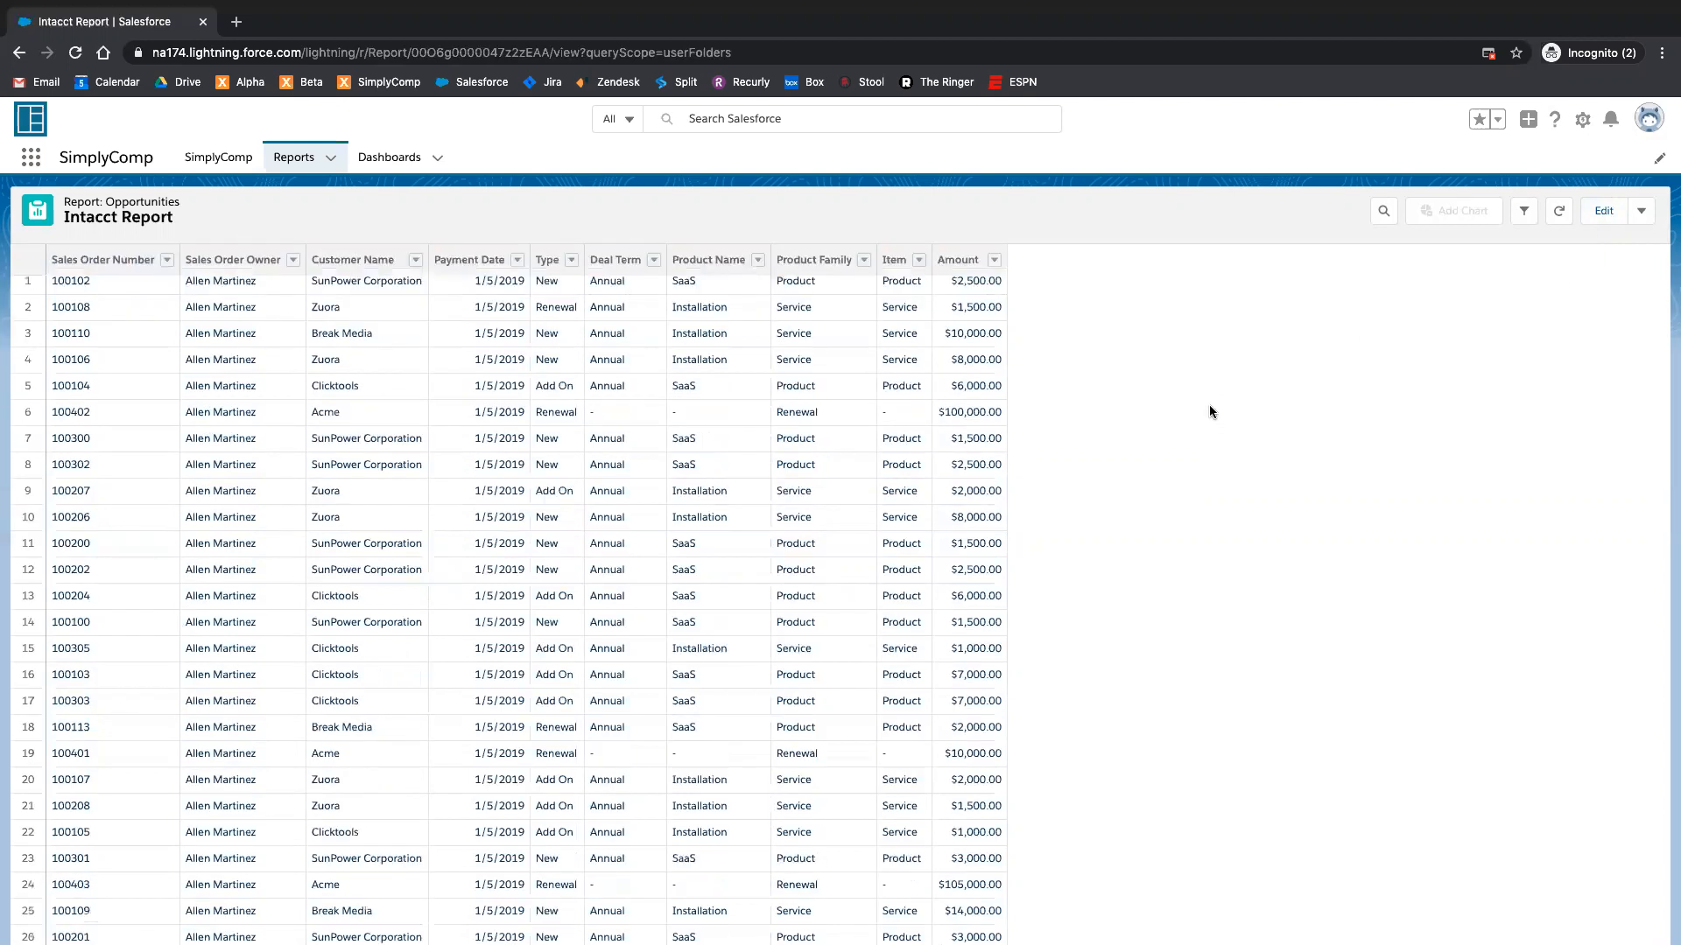
pyautogui.scroll(5, 1541, 245)
pyautogui.click(1641, 211)
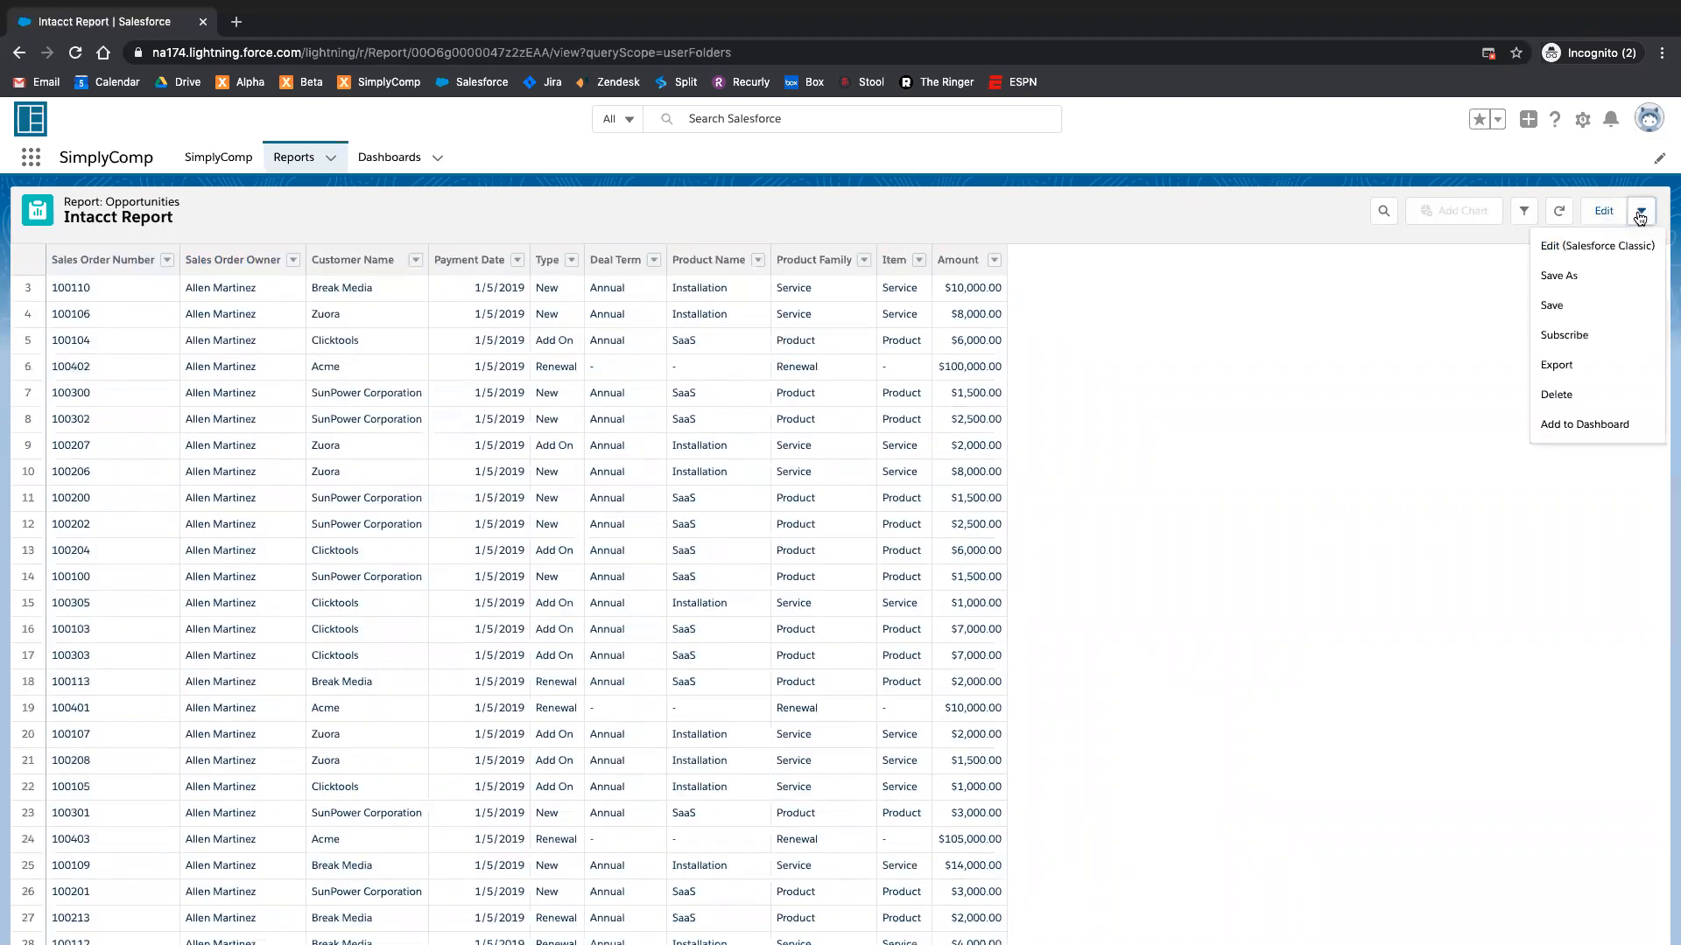
pyautogui.click(1567, 305)
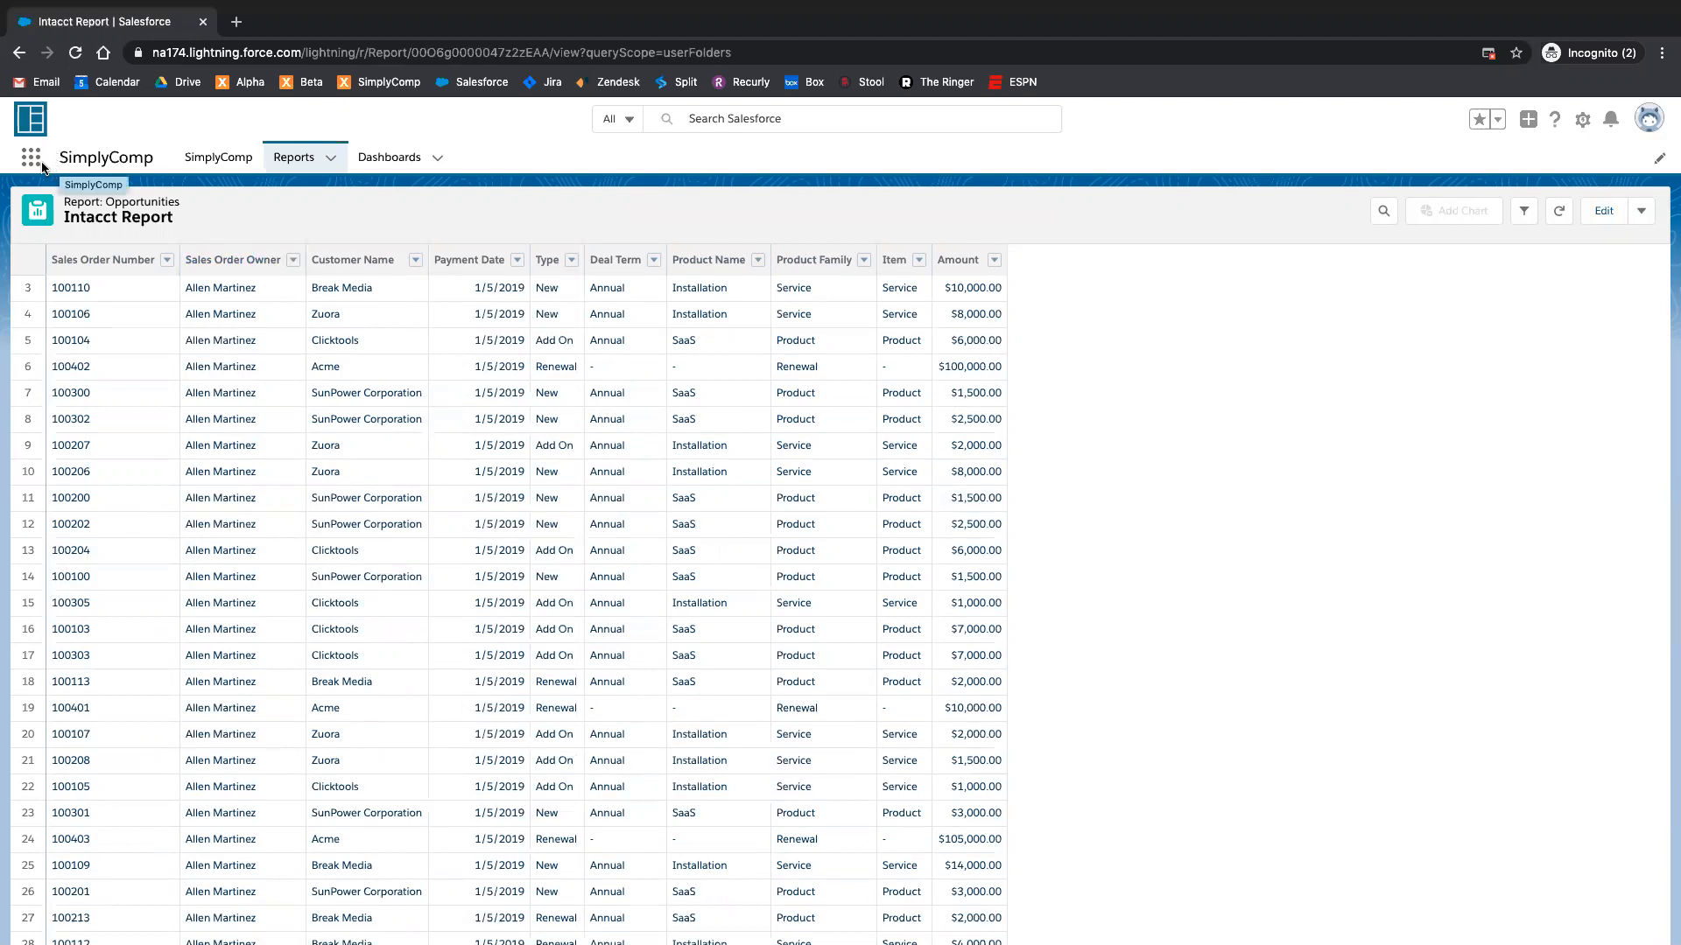
pyautogui.scroll(2, 280, 355)
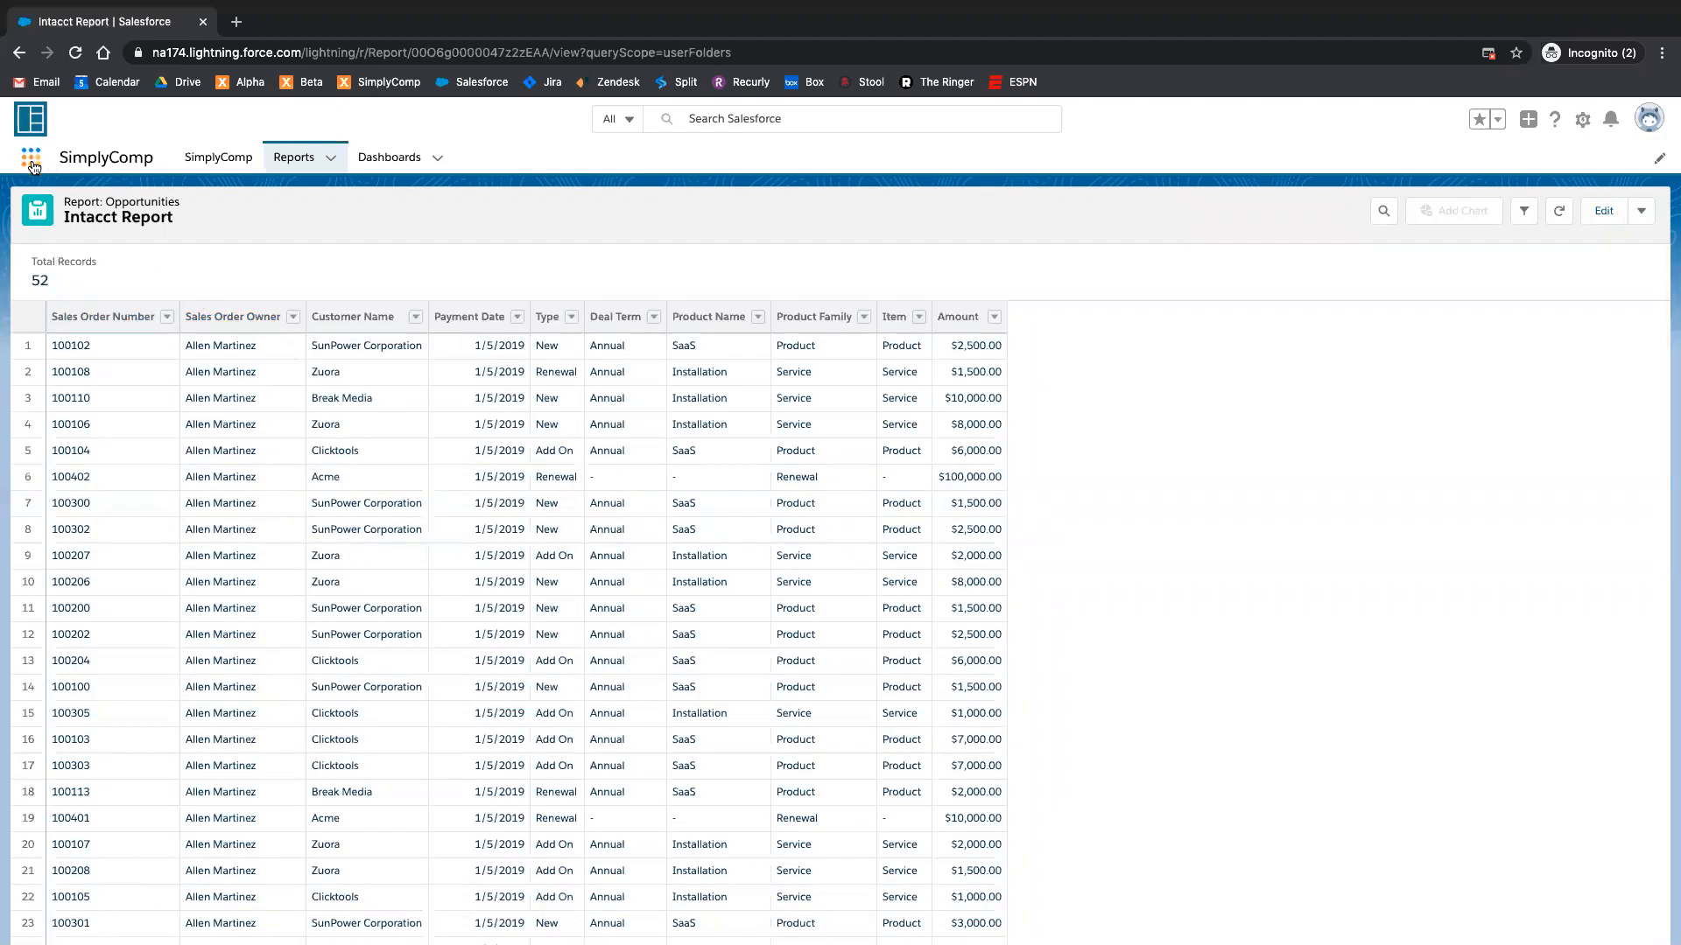
# Step: Sign in to Xactly SimplyComp from Salesforce and open the list of Compensable Events tables
pyautogui.click(213, 165)
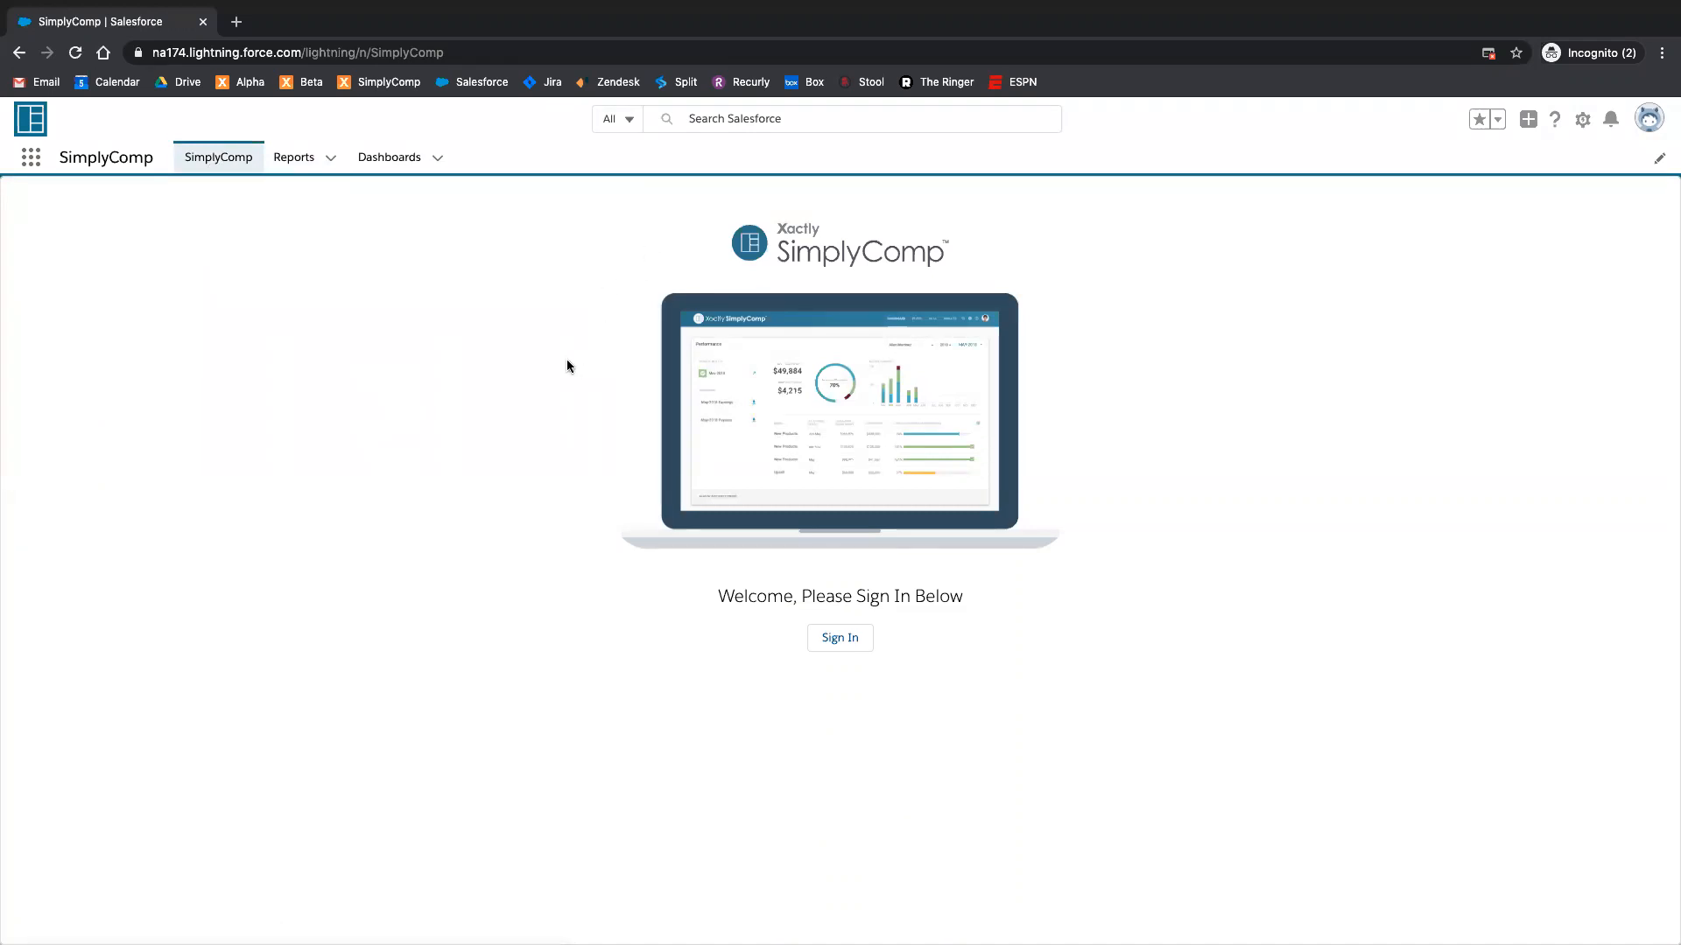
pyautogui.click(843, 635)
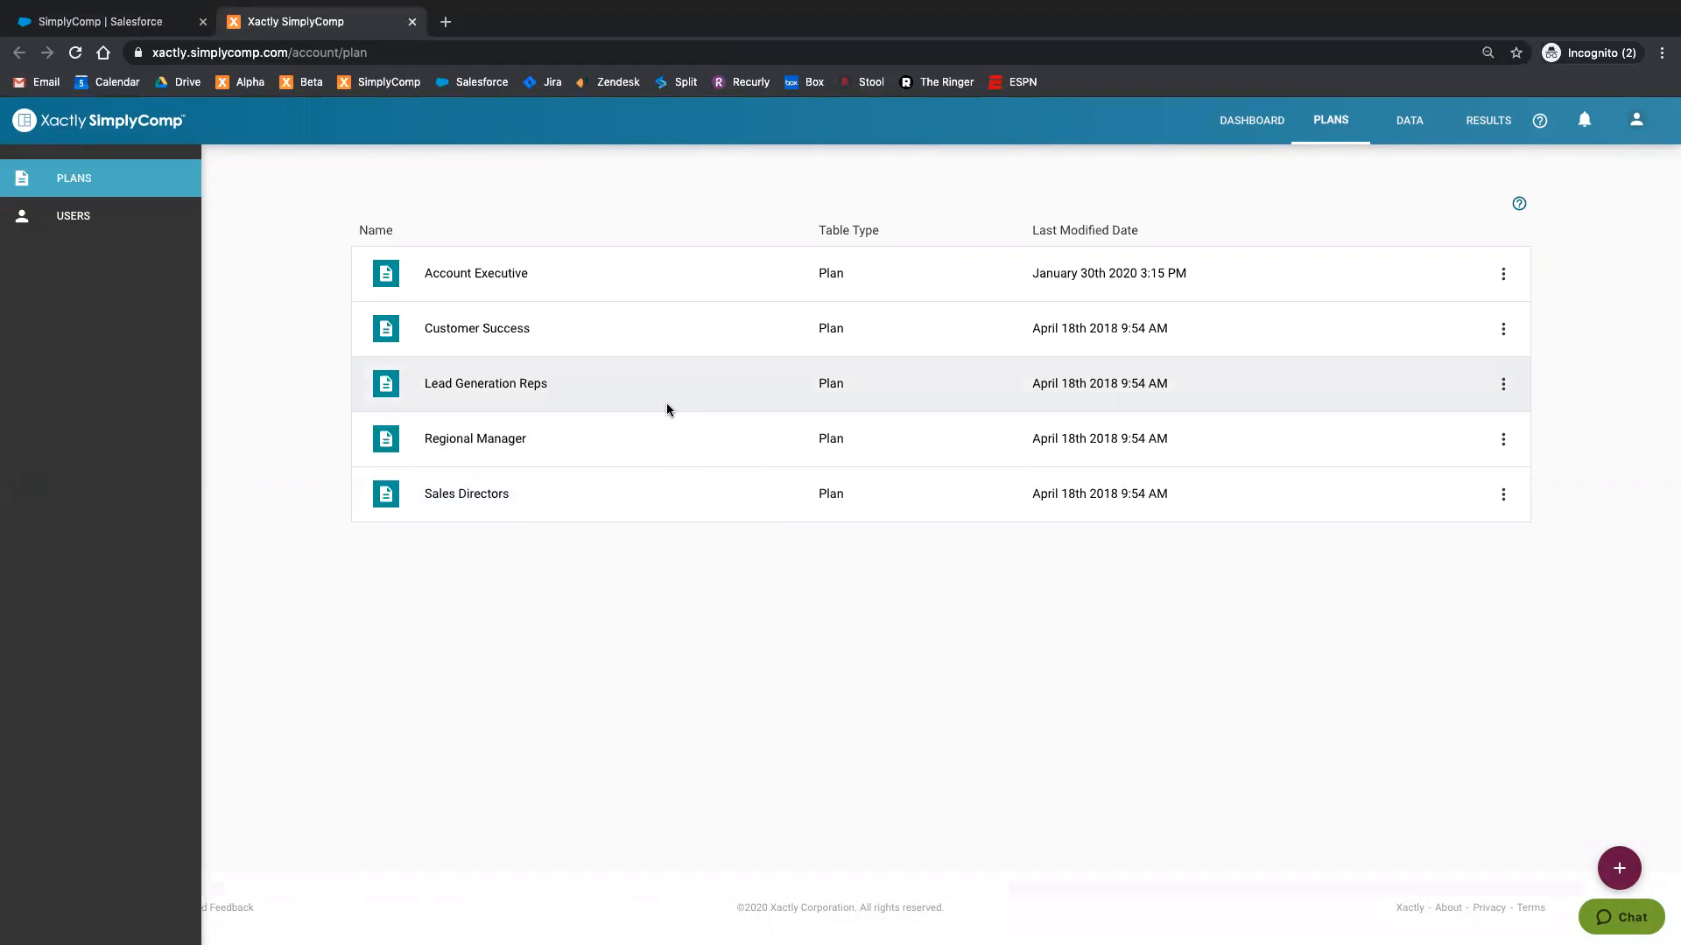
pyautogui.click(1411, 123)
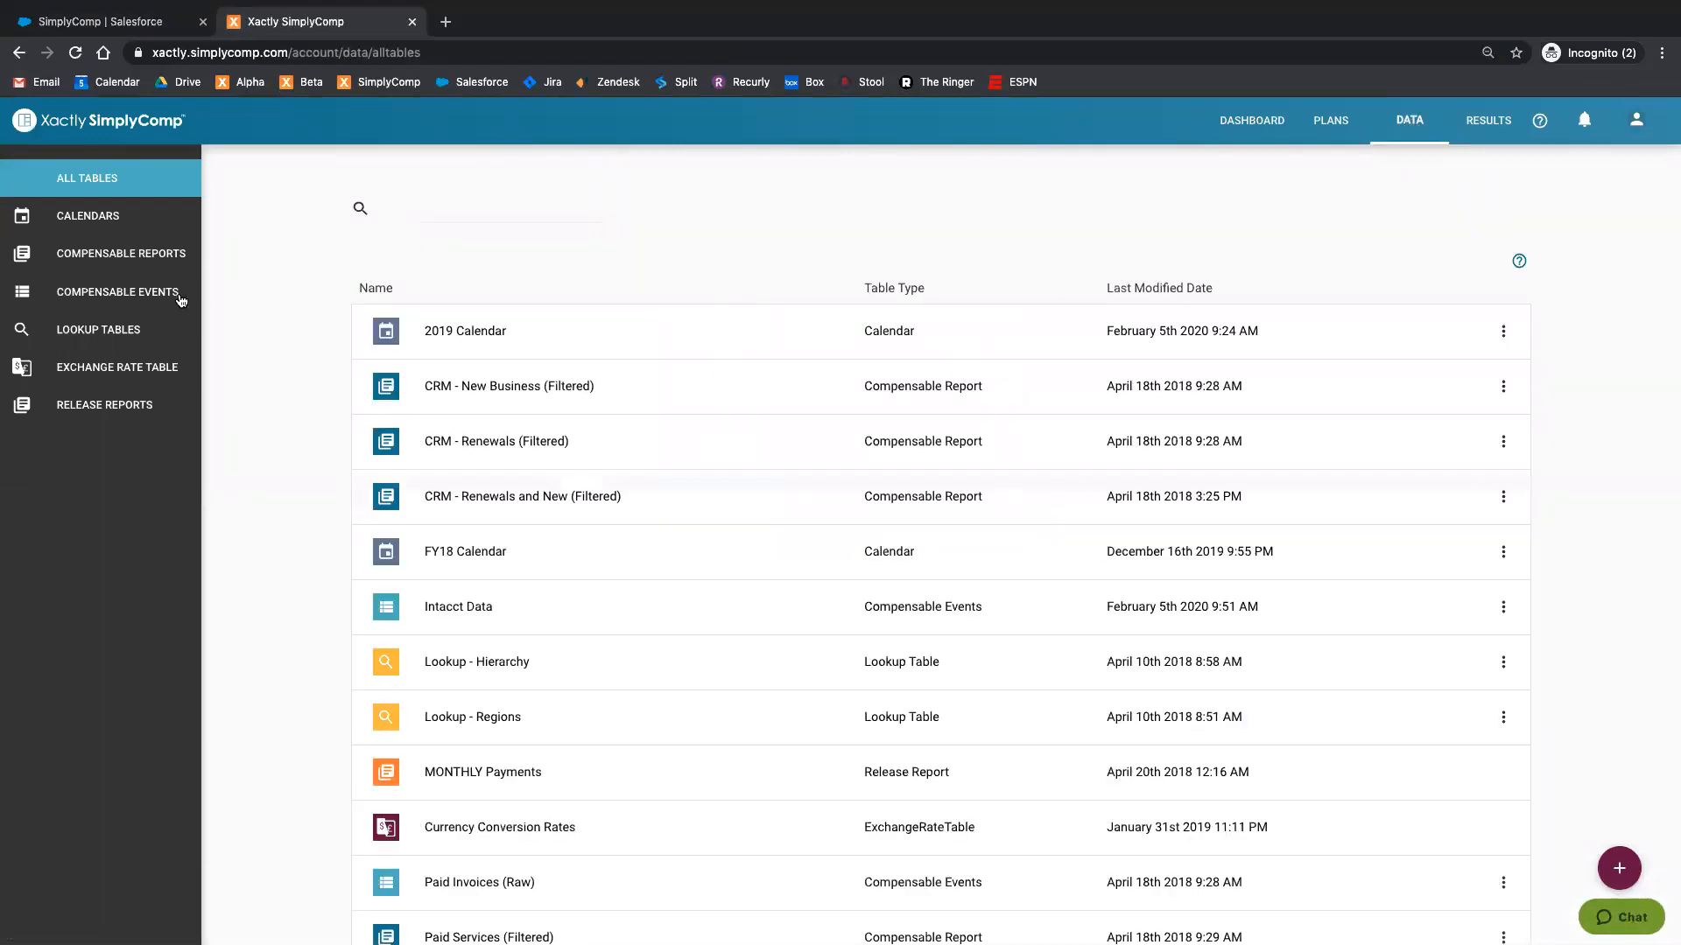
pyautogui.click(132, 294)
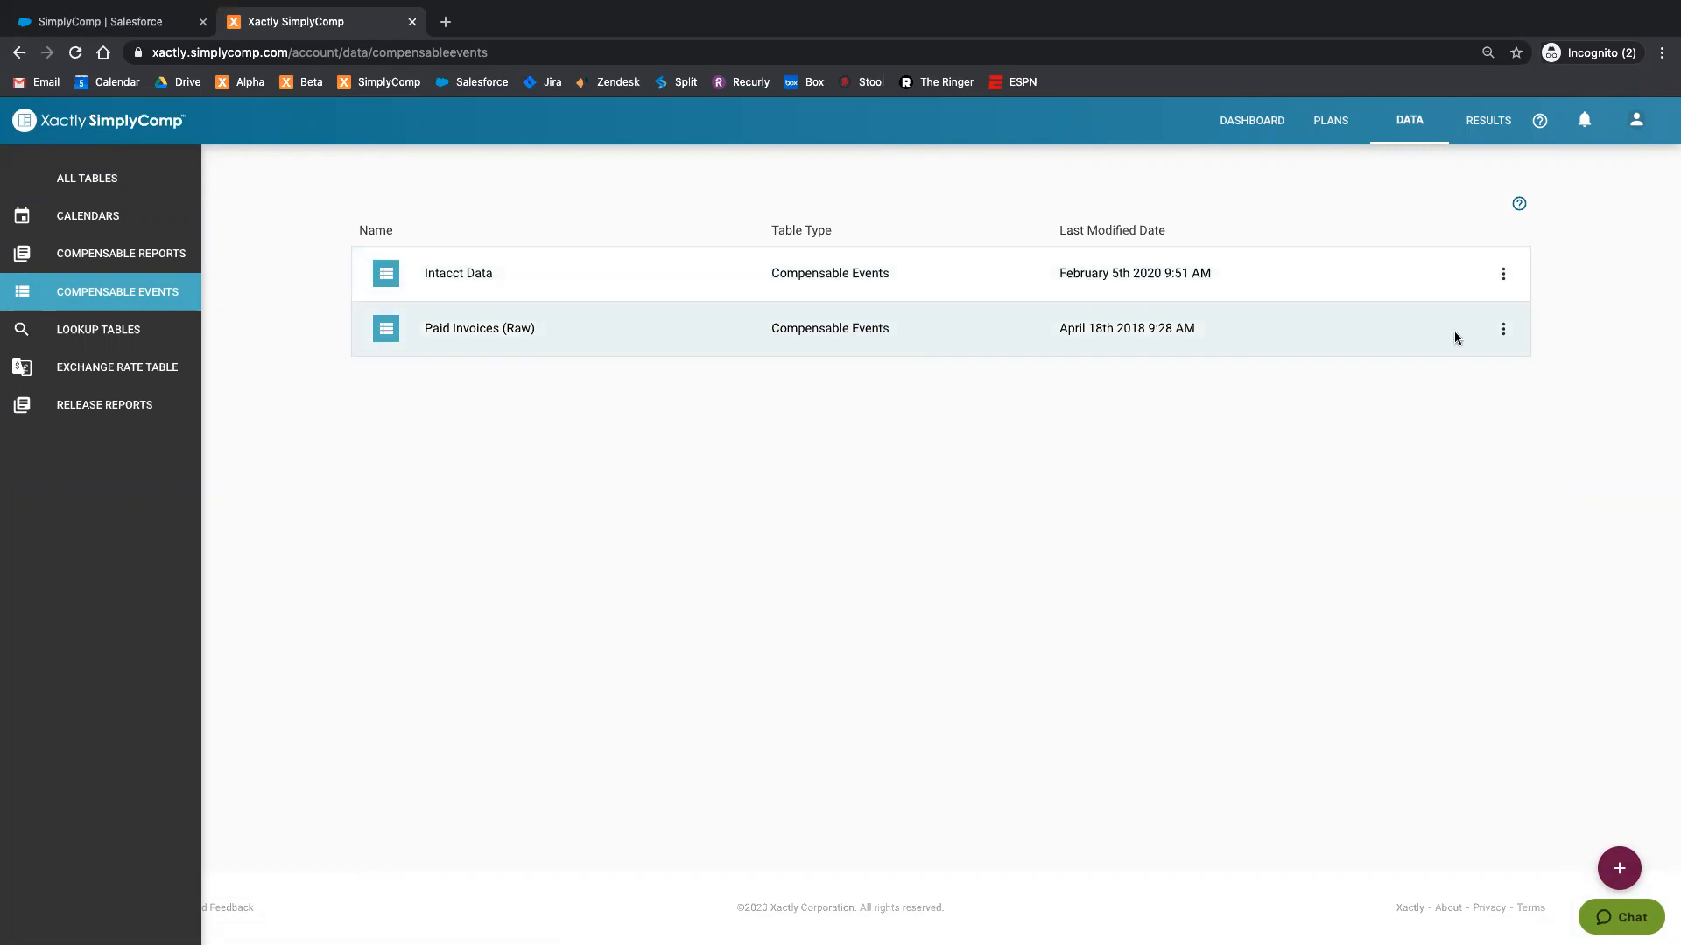
# Step: Start a Salesforce import into the Intacct Data table using the Intacct Report as source
pyautogui.click(1502, 278)
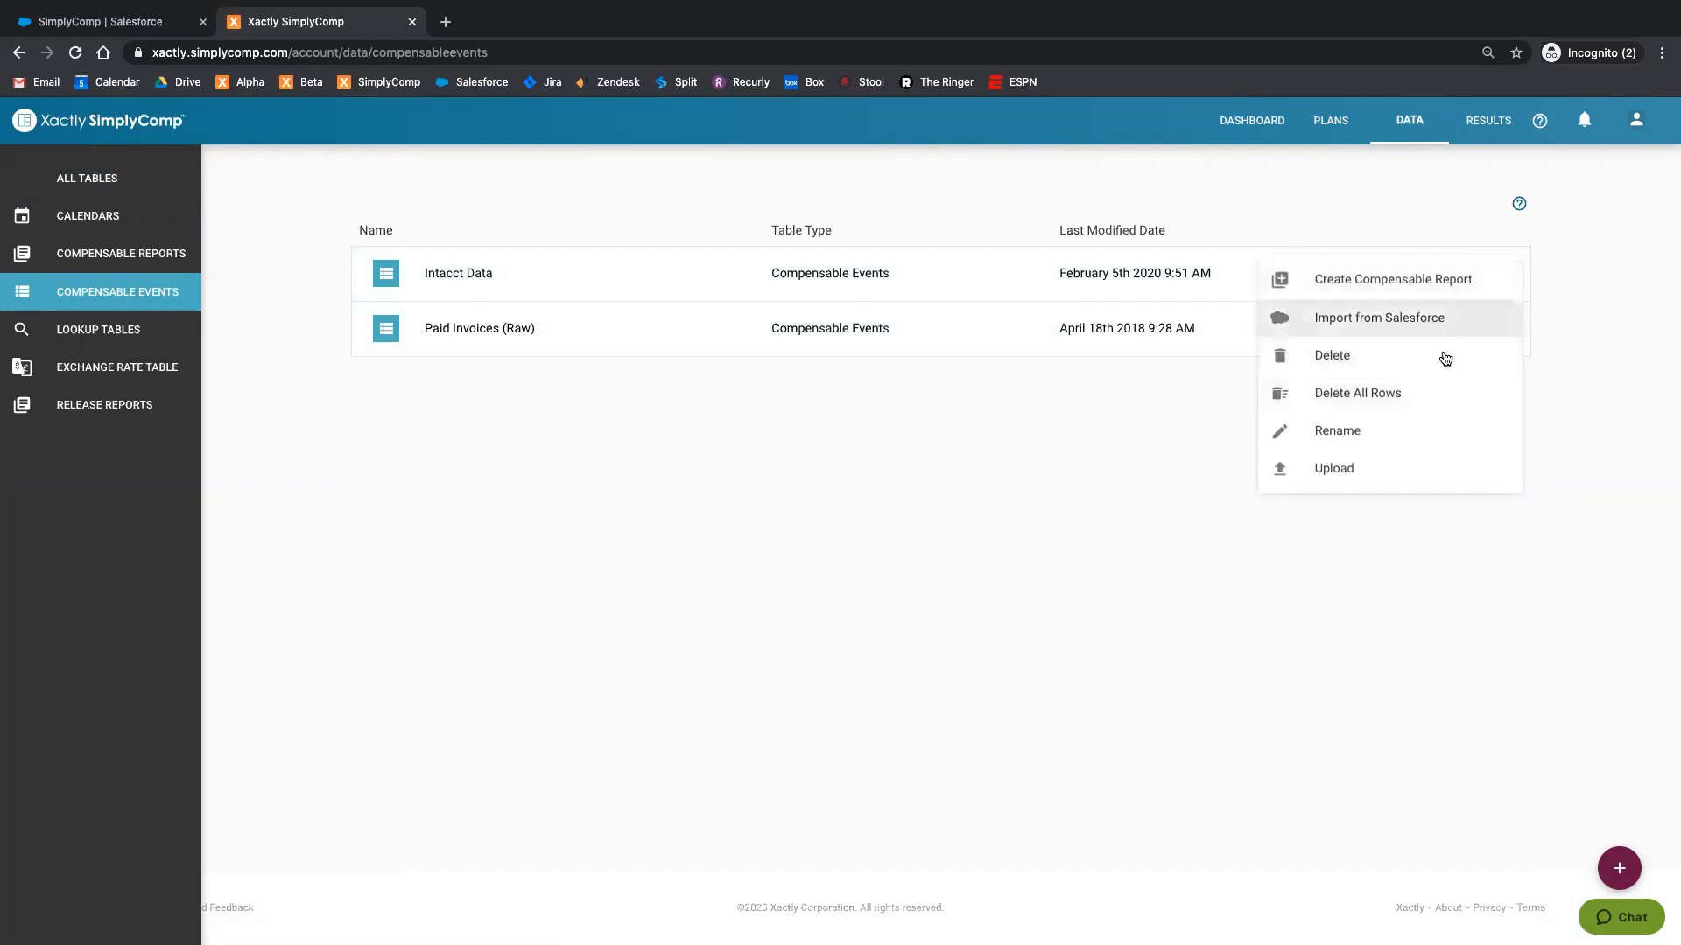
pyautogui.click(1360, 324)
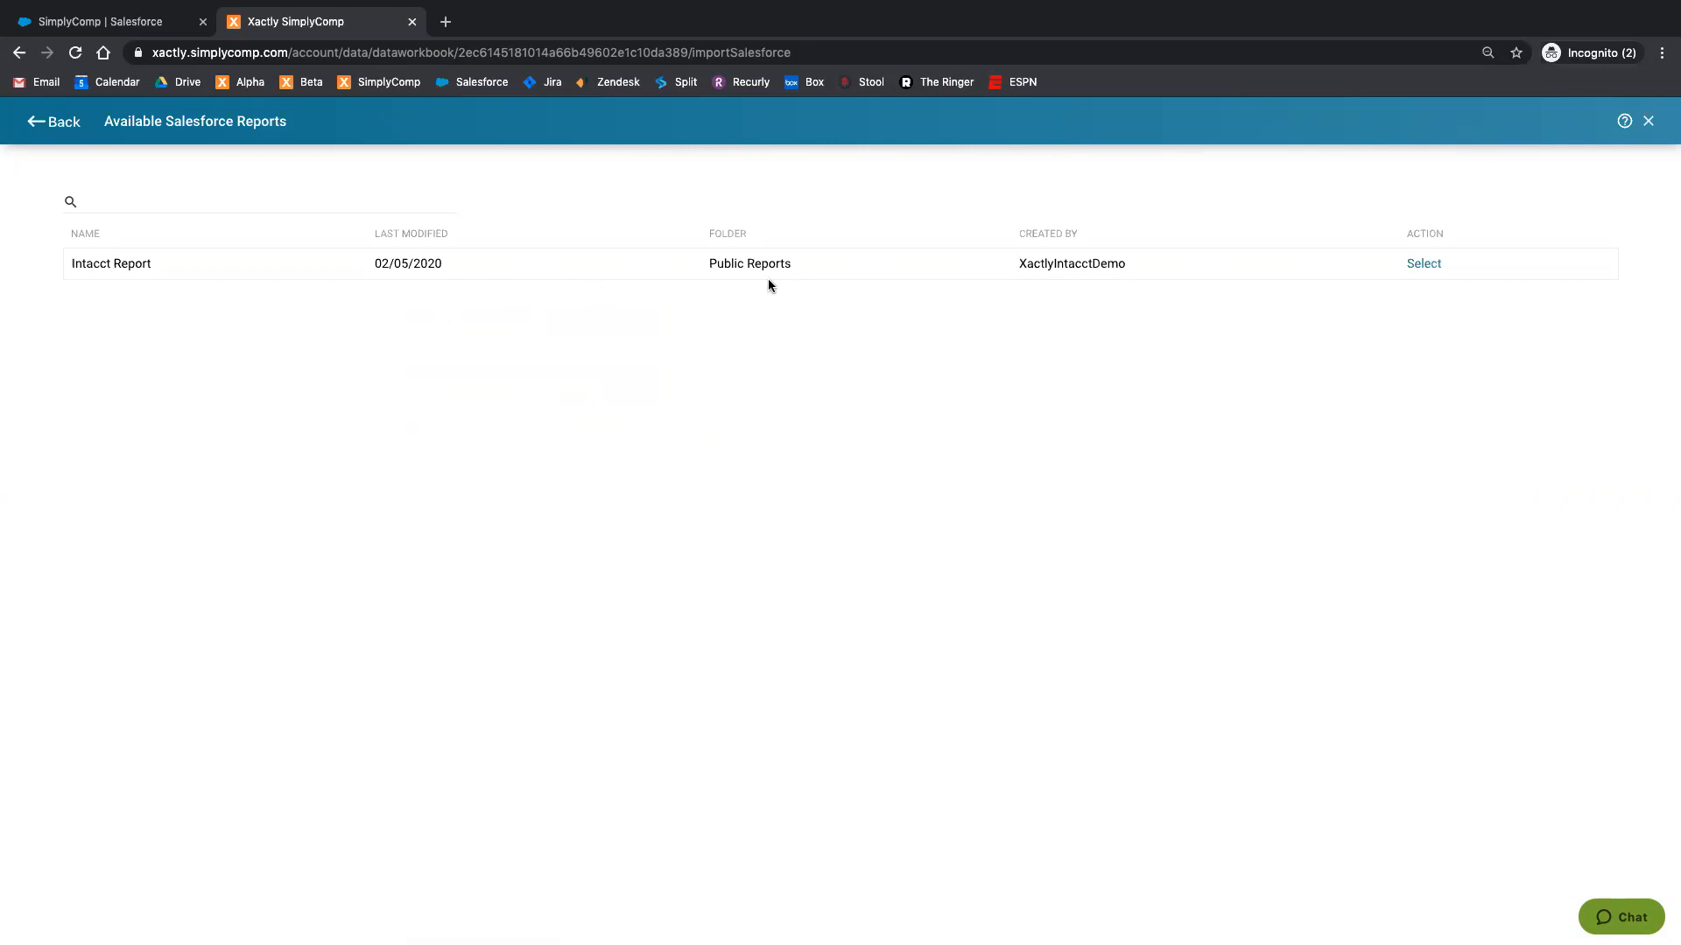
pyautogui.click(1430, 268)
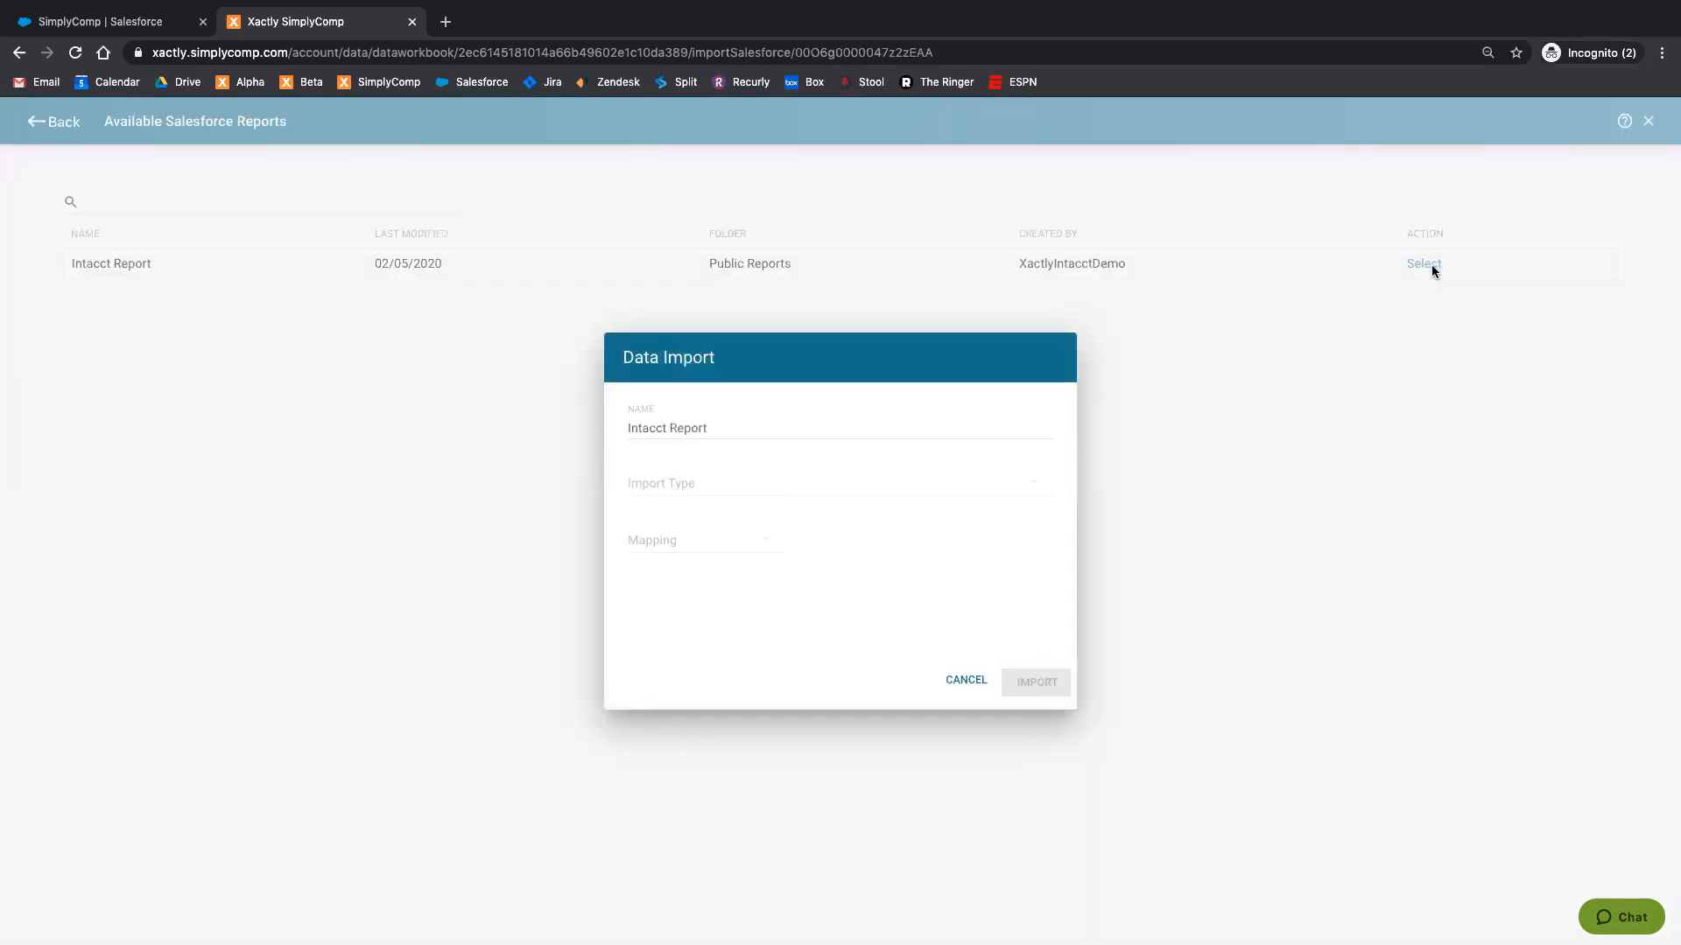
# Step: Set the import type to Add New / Update Existing and open the Intacct mapping for editing
pyautogui.click(697, 484)
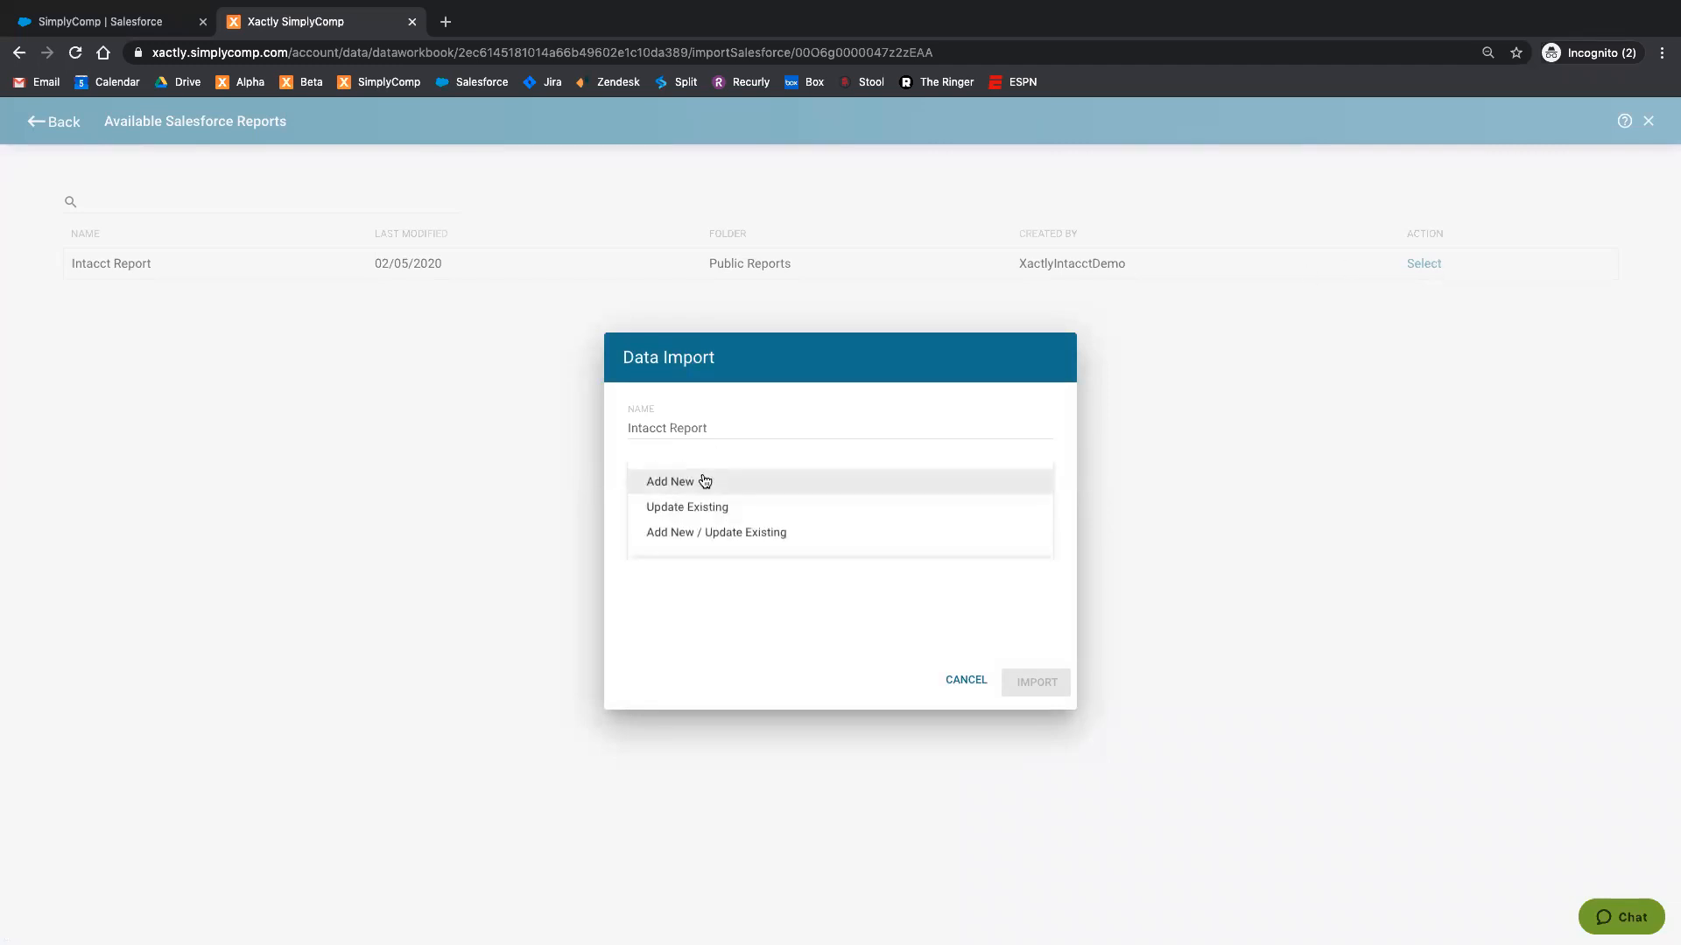
pyautogui.click(774, 530)
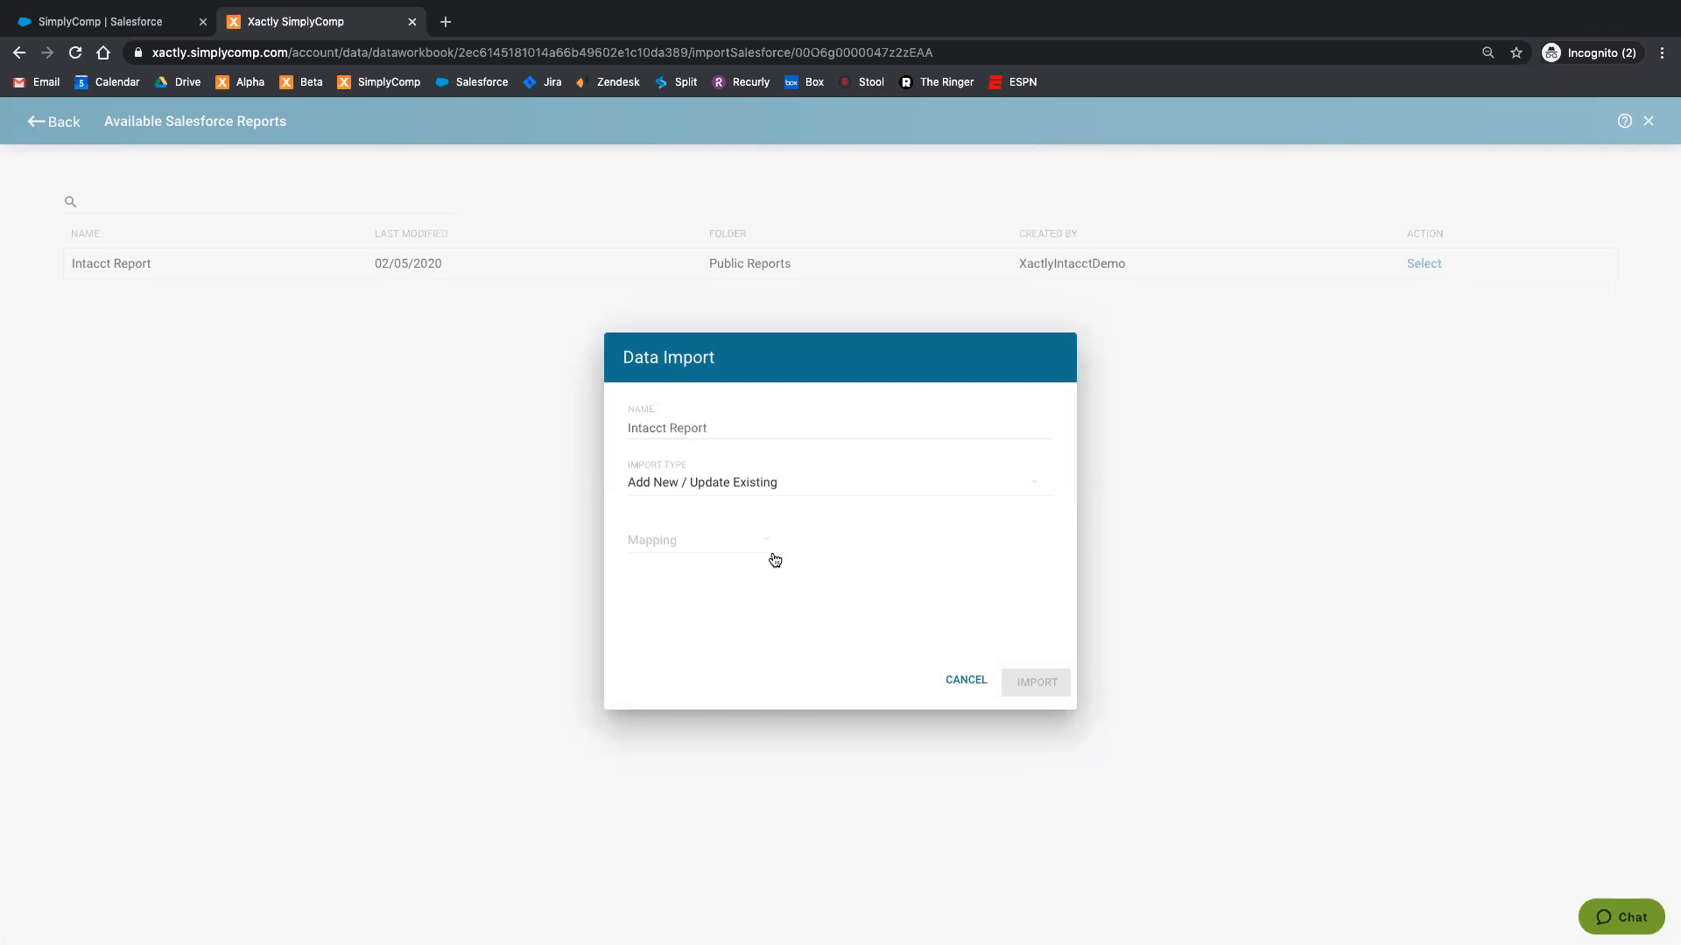
pyautogui.click(743, 550)
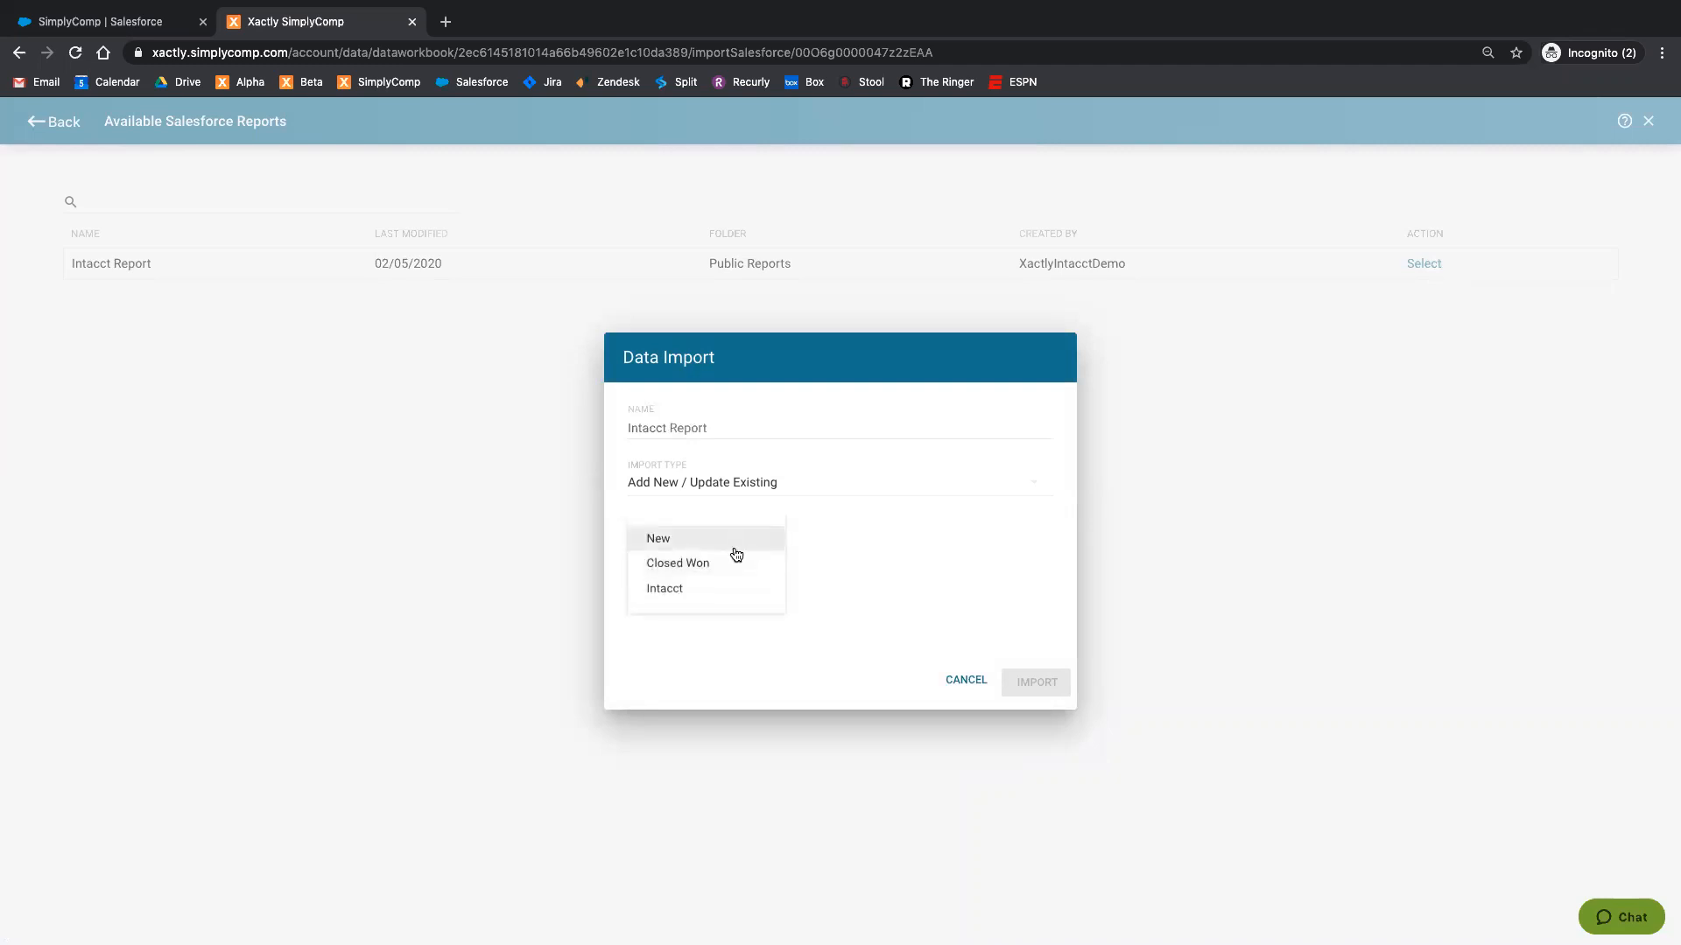
pyautogui.click(711, 596)
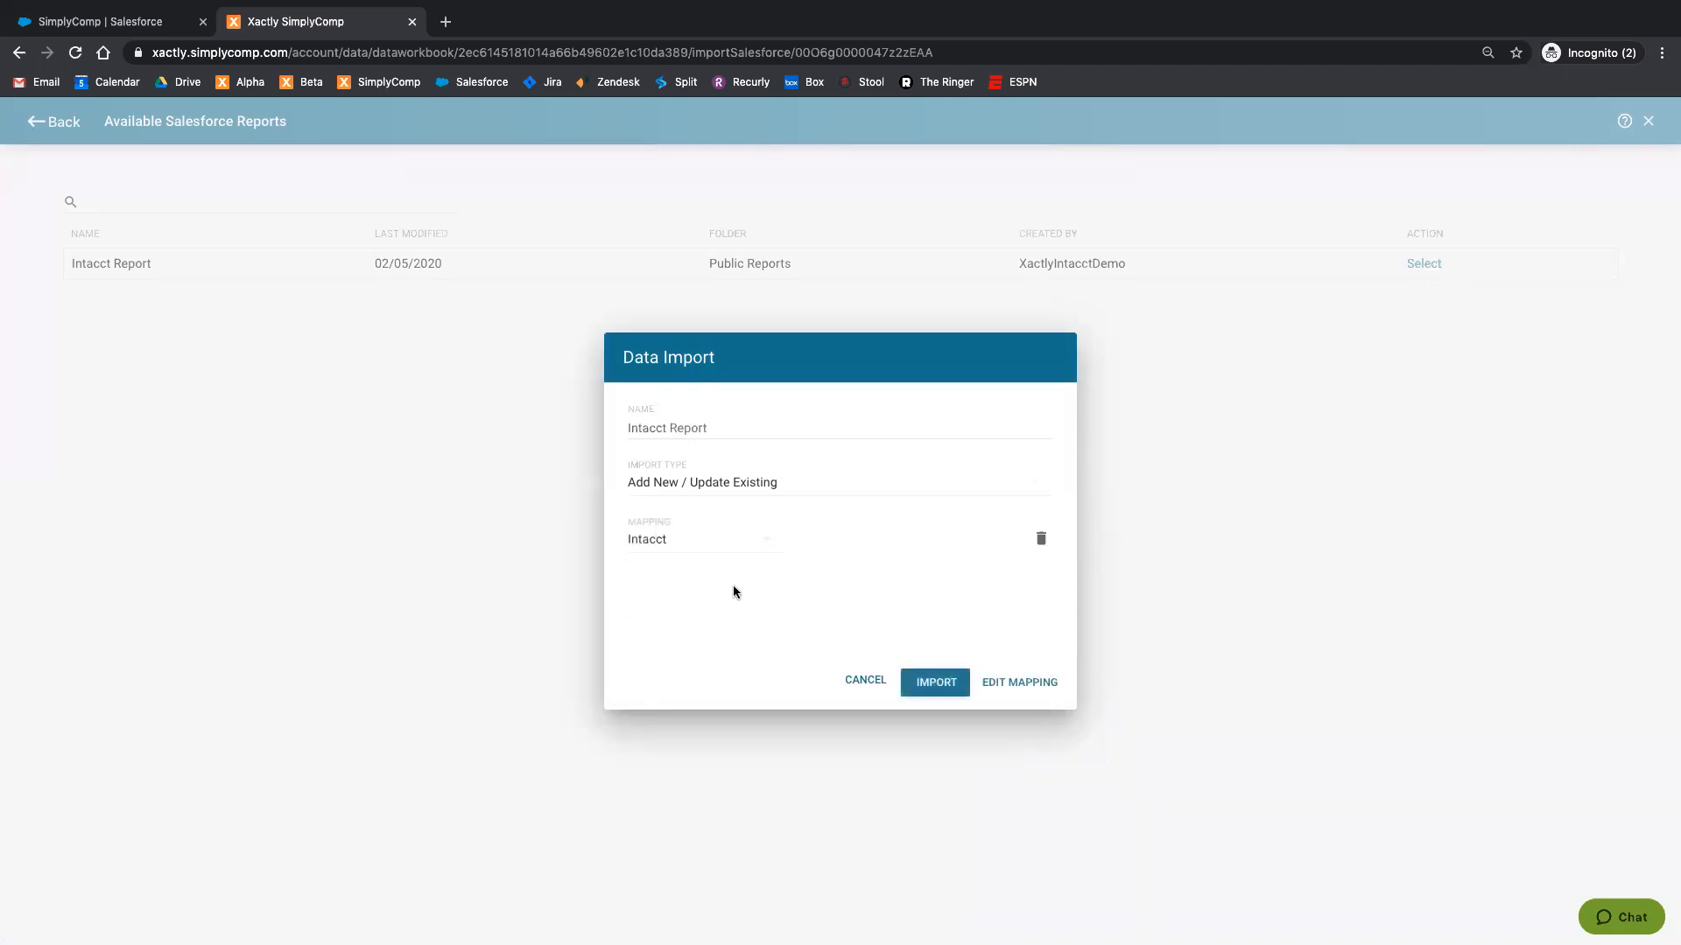
pyautogui.click(1028, 685)
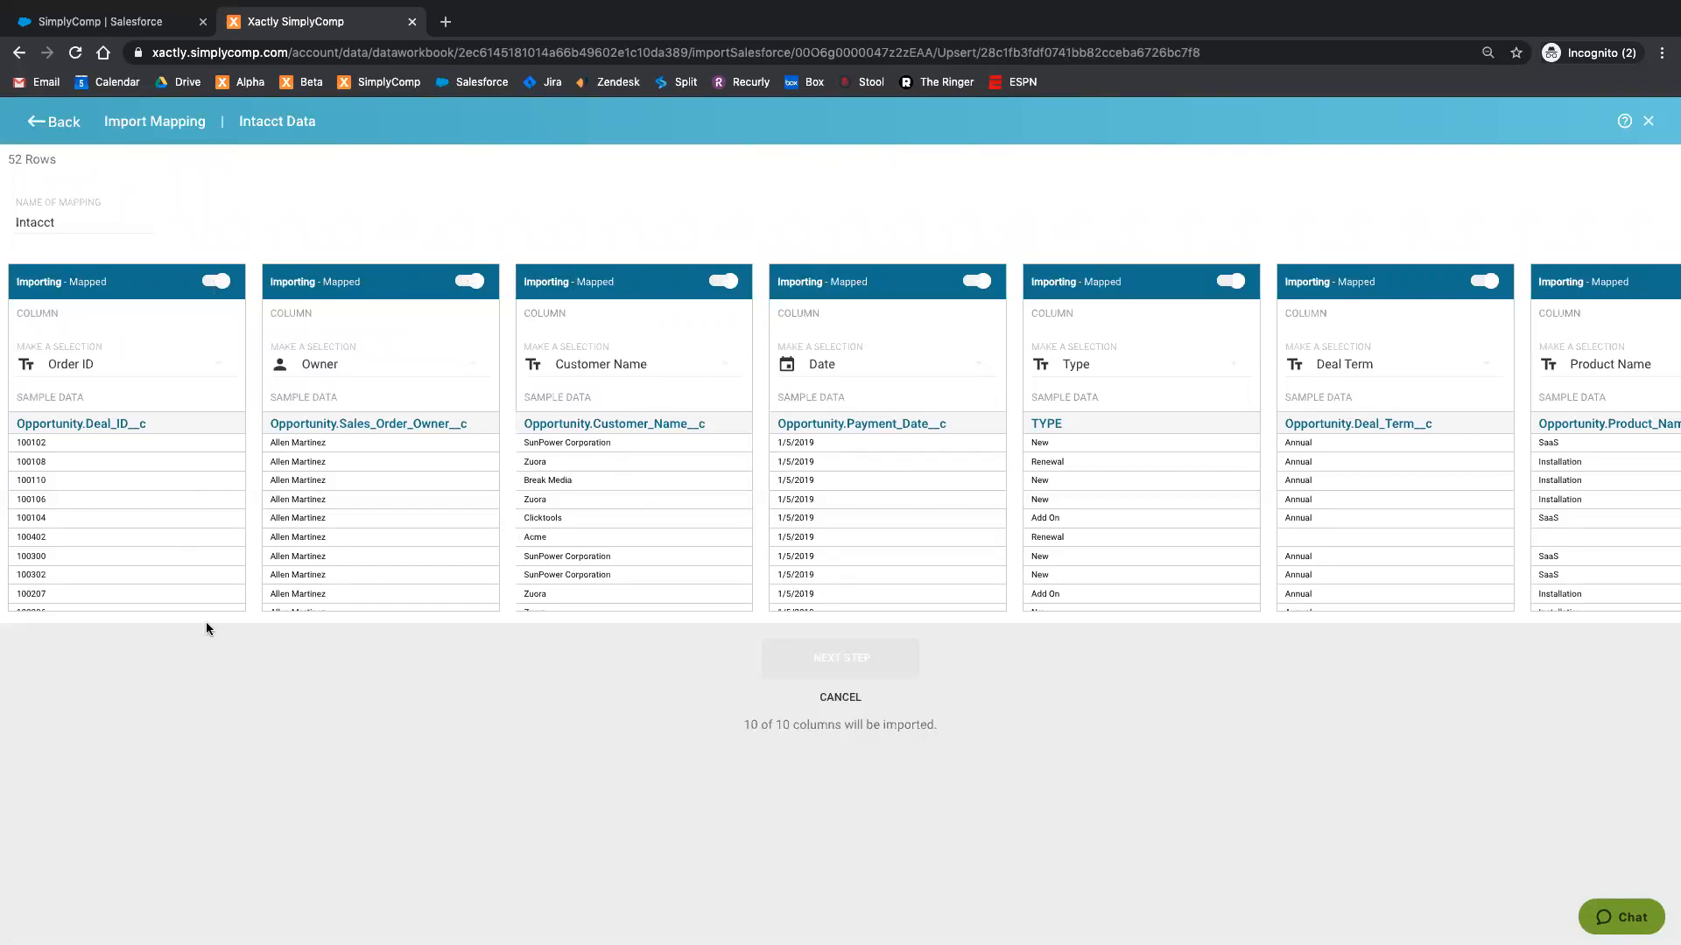
# Step: Examine how the report fields are mapped to table columns, from Order ID through Amount
pyautogui.hscroll(1, 292, 520)
pyautogui.hscroll(-1, 293, 519)
pyautogui.hscroll(1, 644, 434)
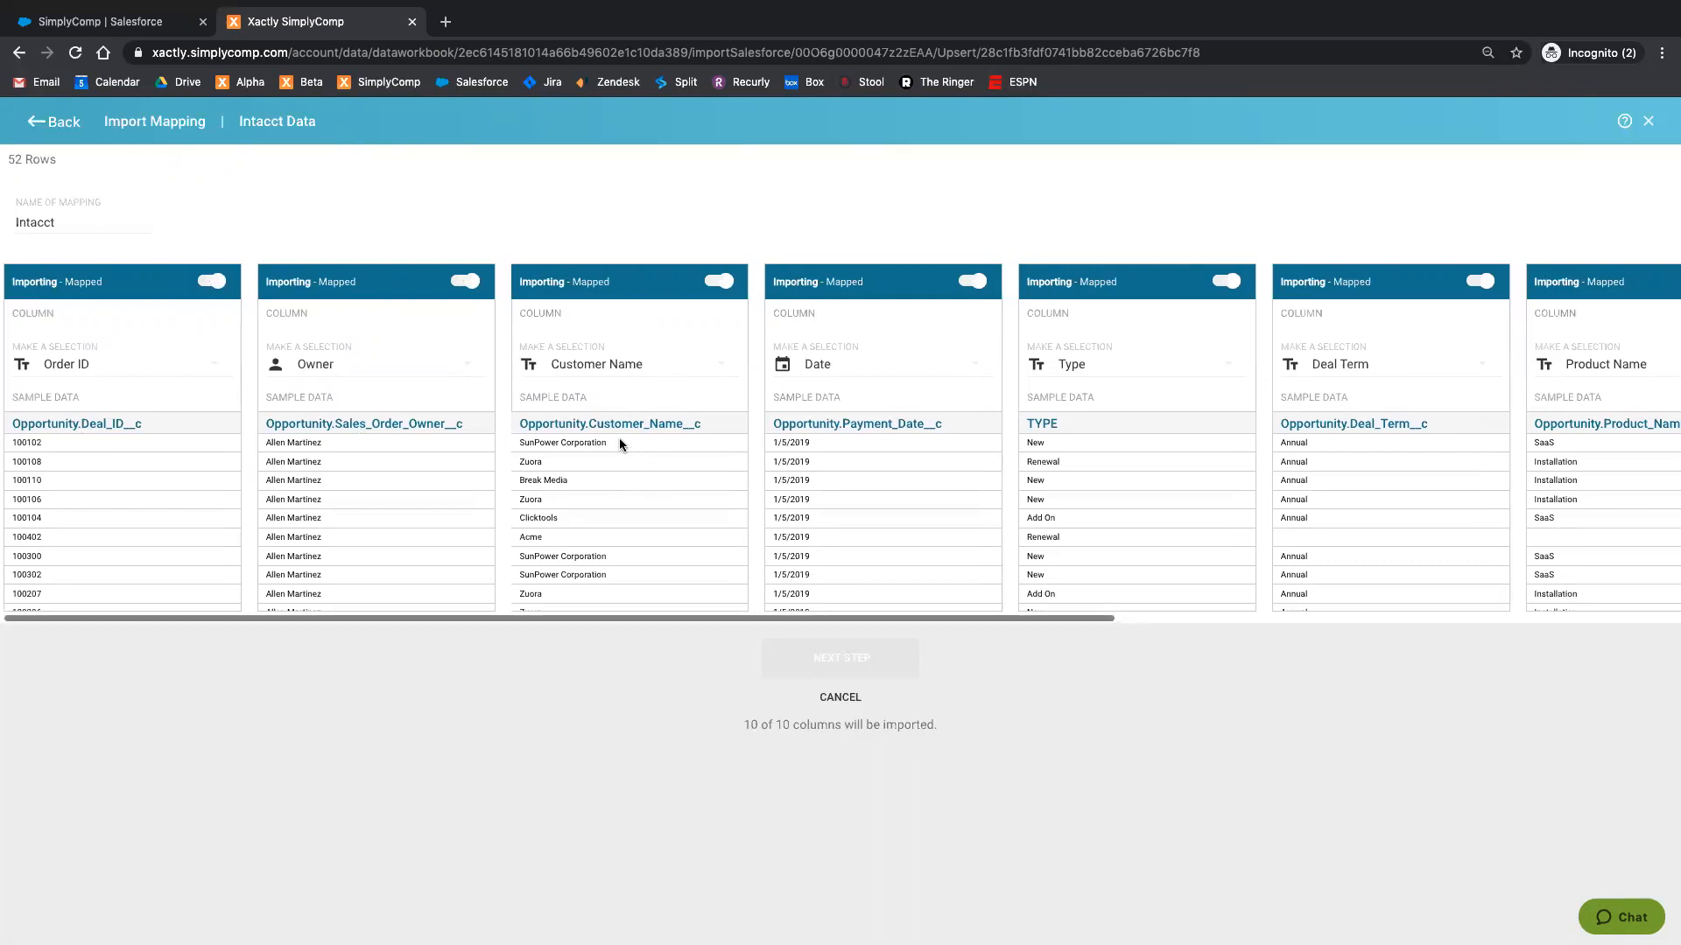
pyautogui.hscroll(-1, 620, 437)
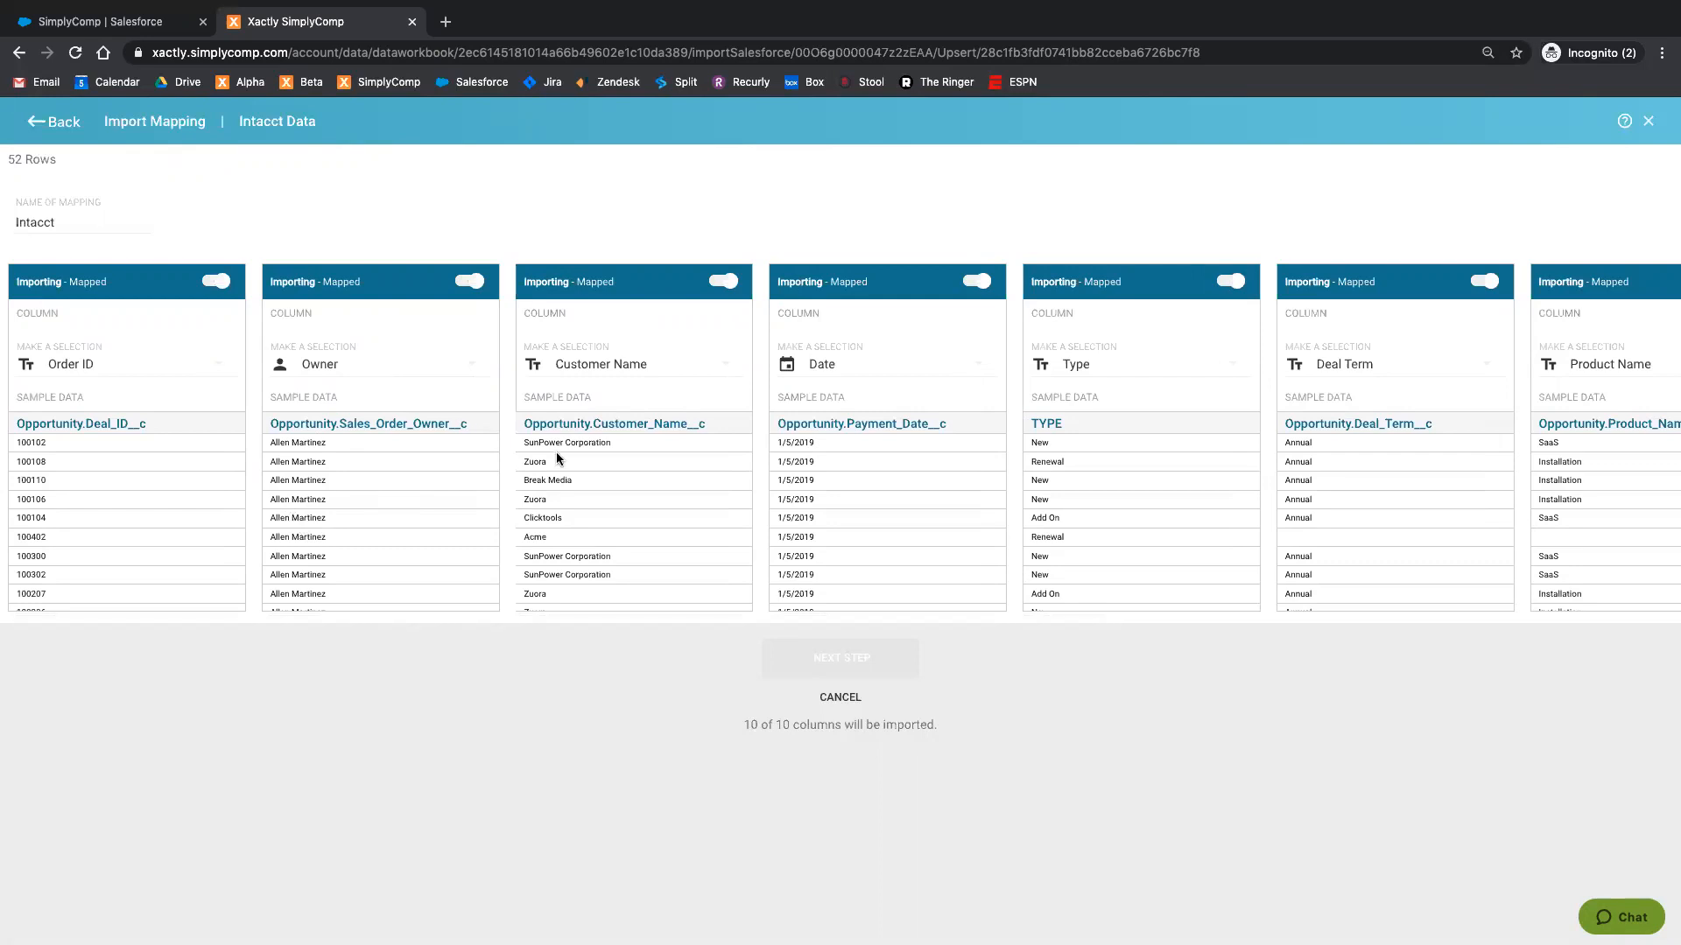
pyautogui.hscroll(5, 786, 483)
pyautogui.hscroll(10, 795, 490)
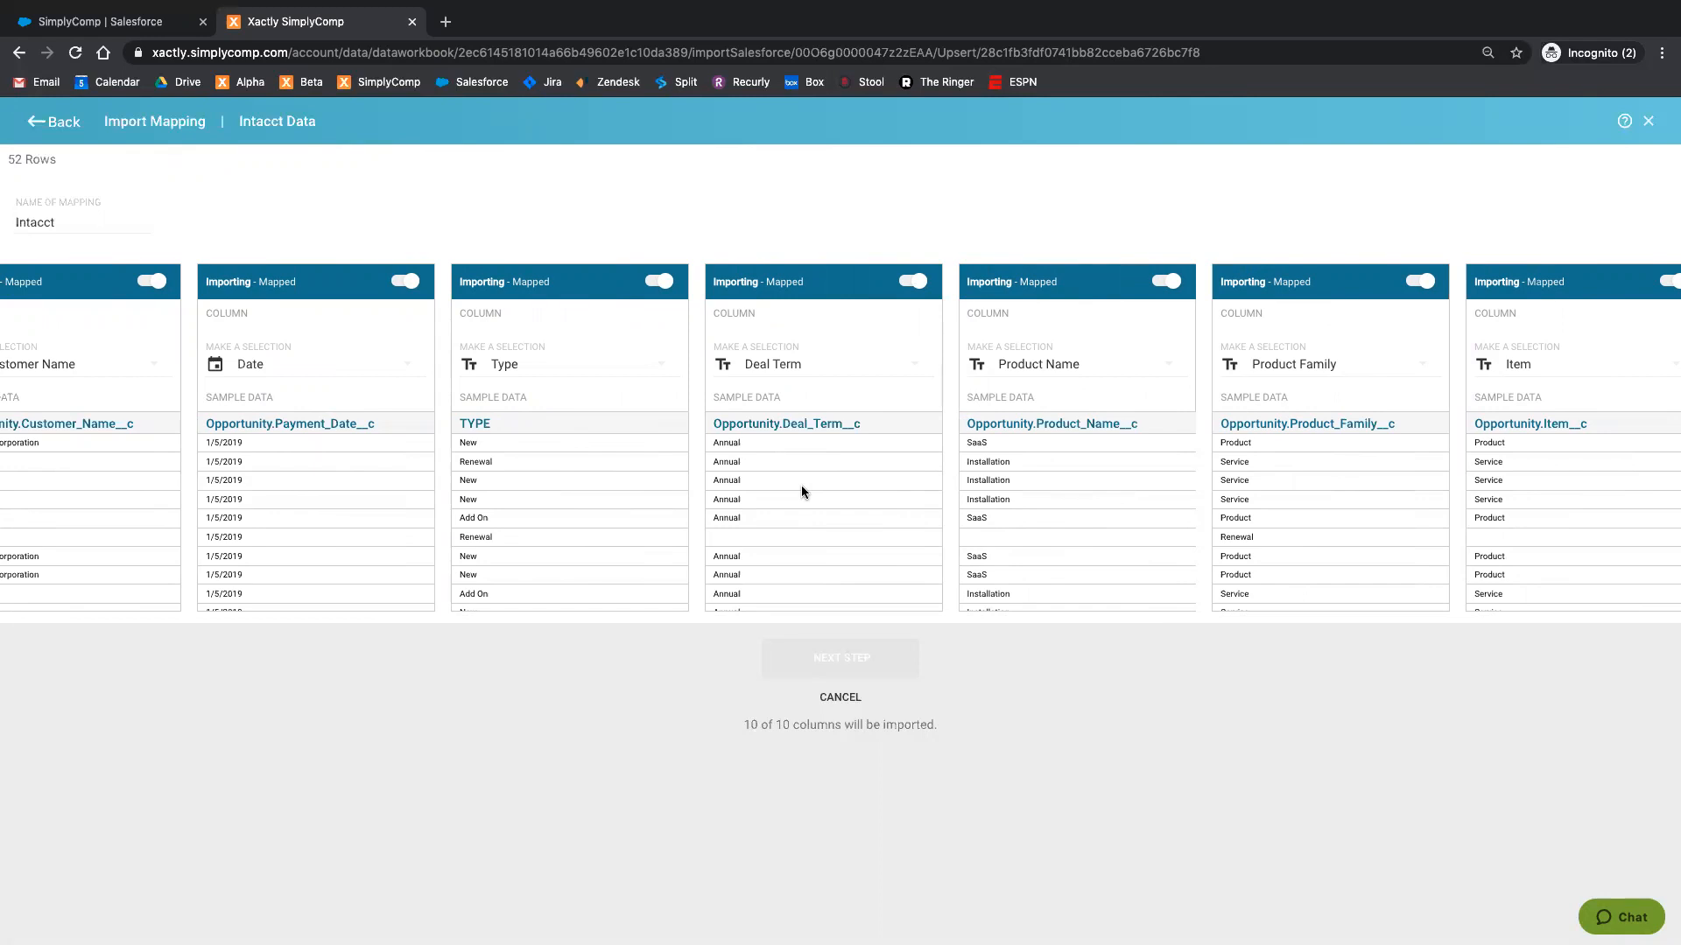
pyautogui.hscroll(5, 831, 474)
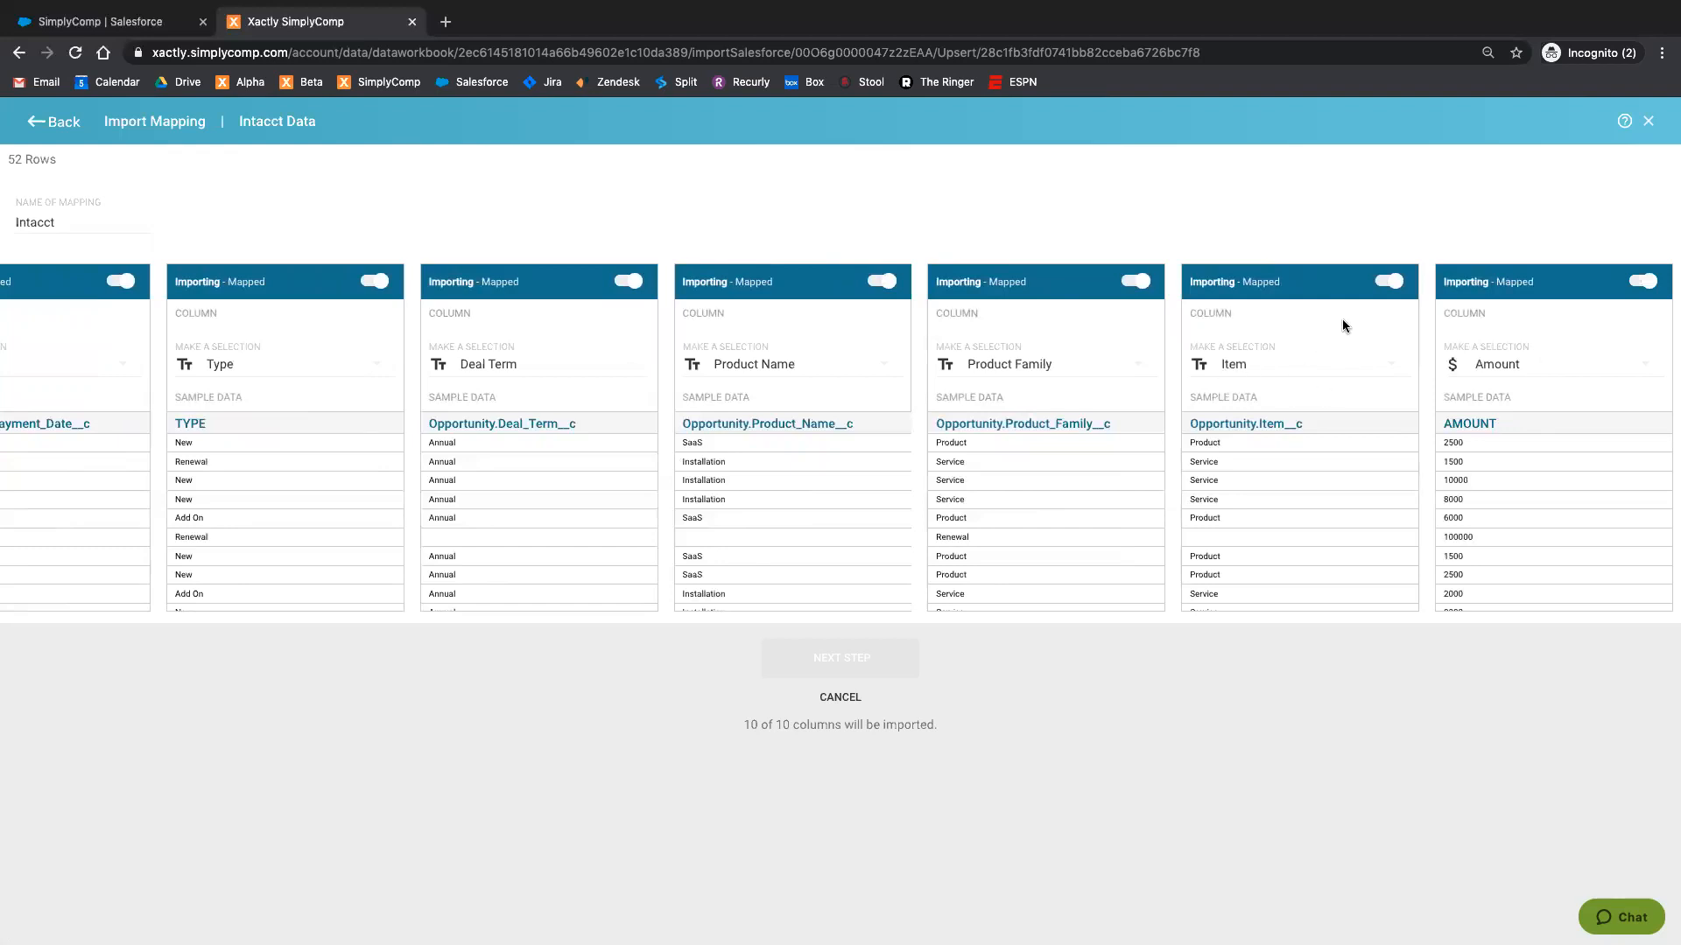
# Step: Turn importing of the Opportunity.Item__c field off and on again, and map it to the Item column
pyautogui.click(1389, 282)
pyautogui.click(1389, 282)
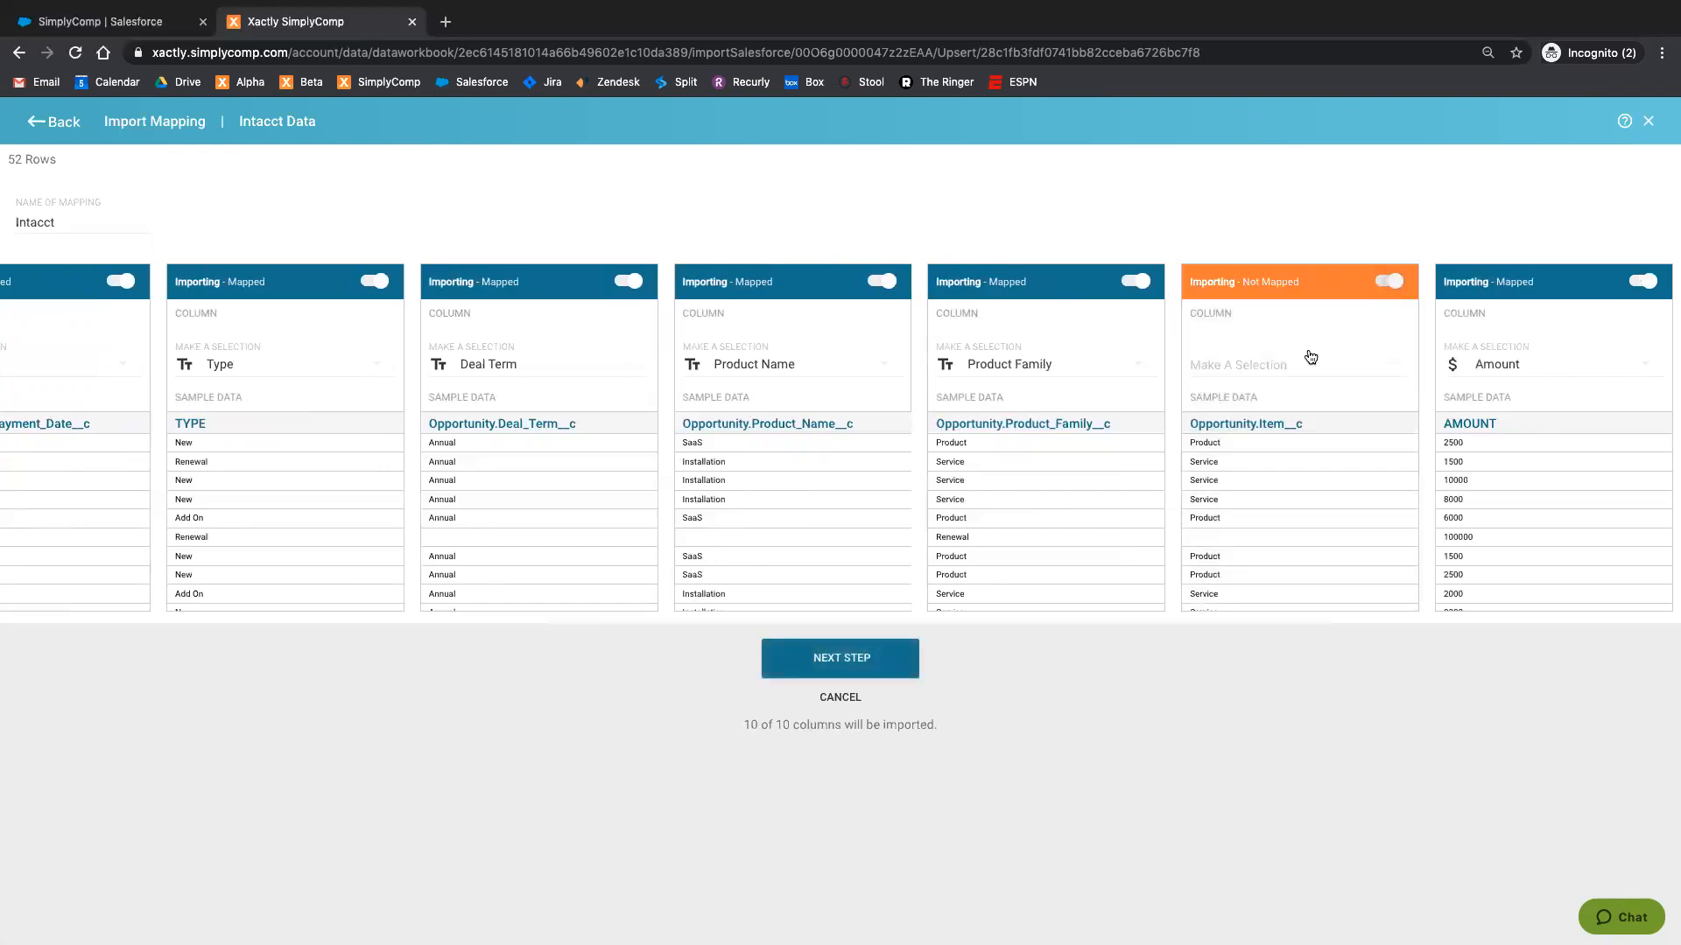
pyautogui.click(1287, 364)
pyautogui.click(1357, 440)
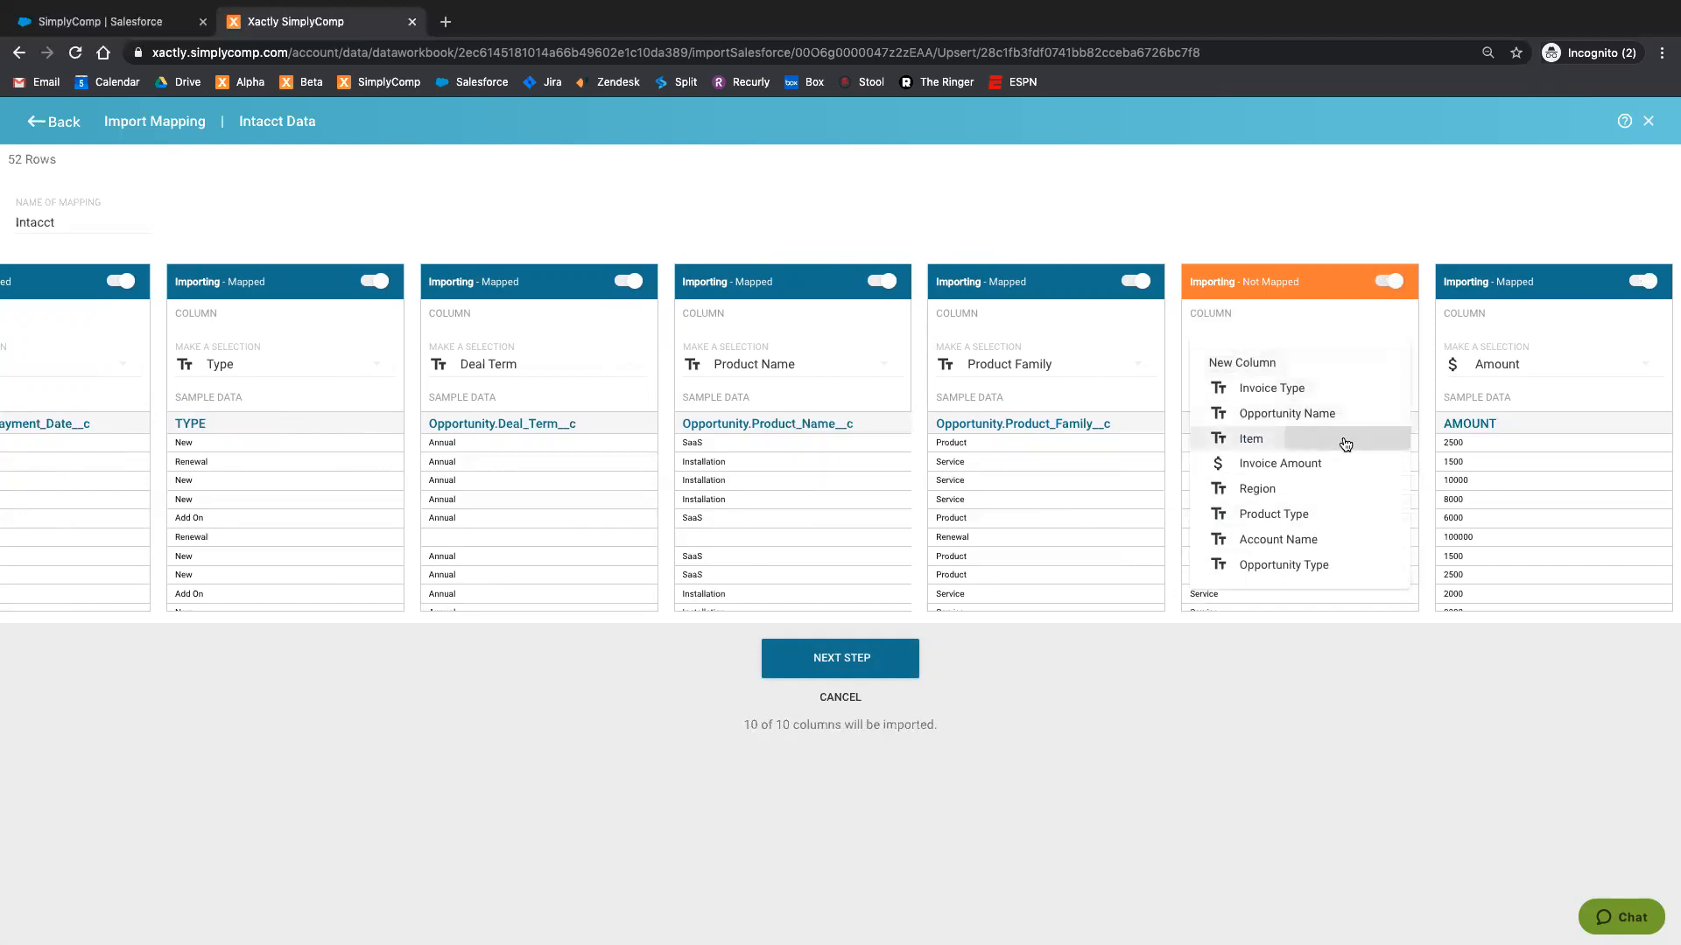
# Step: Accept the column mapping, run the Intacct Report import and close the list of available Salesforce reports
pyautogui.hscroll(-10, 838, 430)
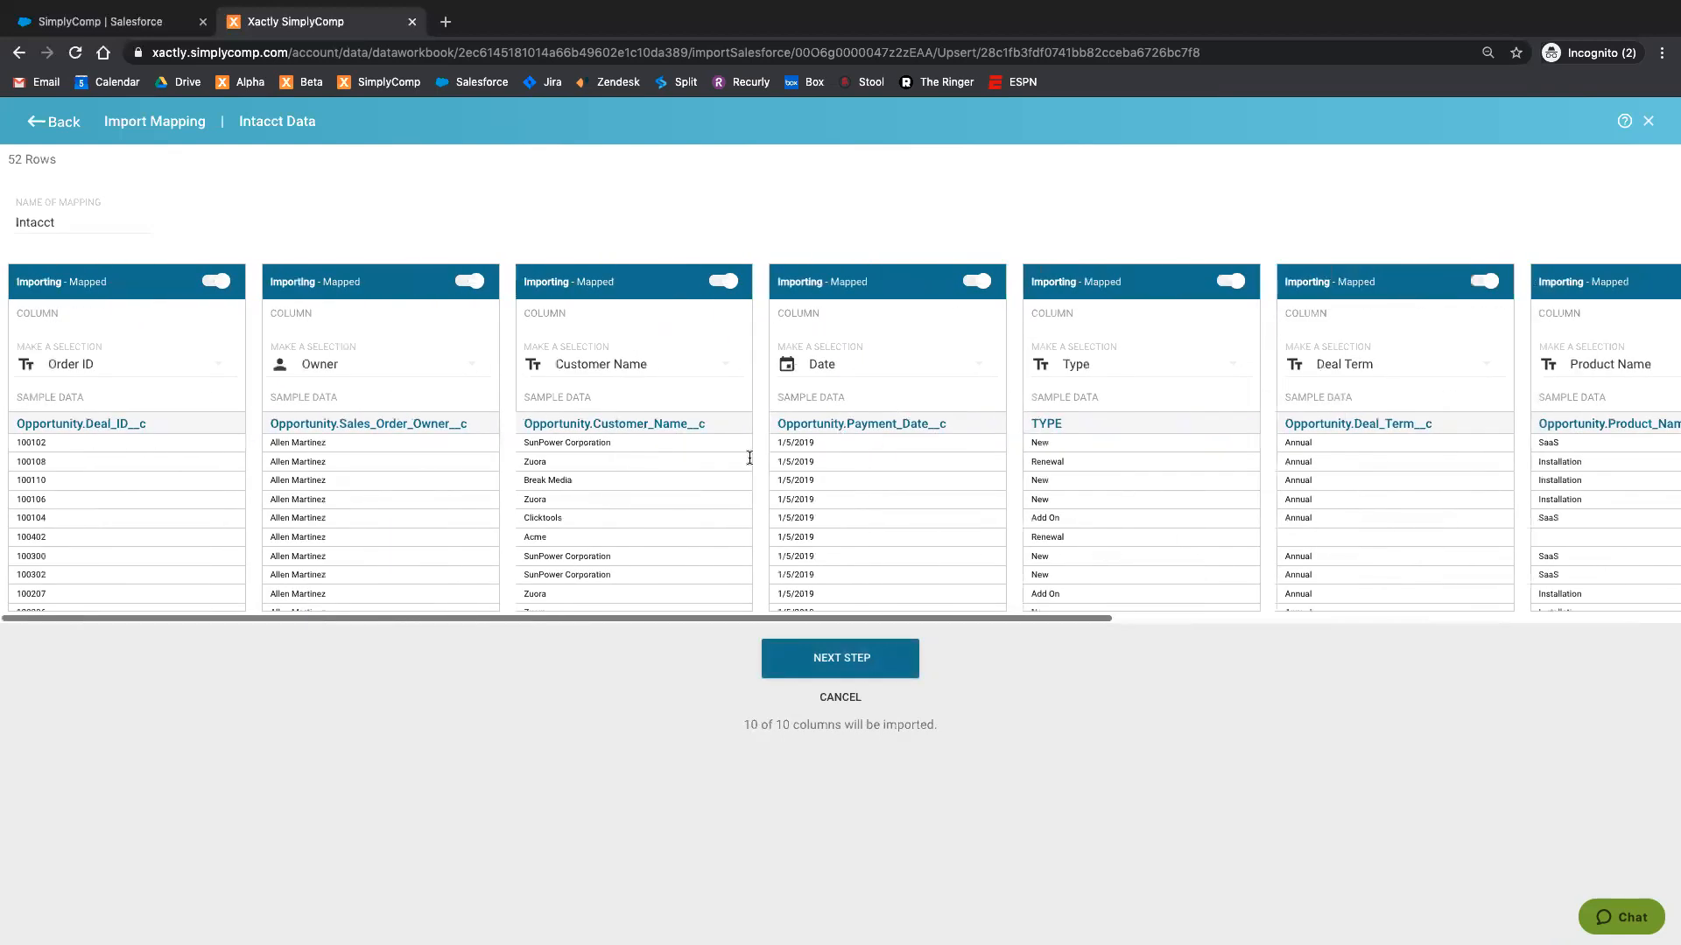
pyautogui.hscroll(3, 980, 415)
pyautogui.hscroll(-3, 971, 508)
pyautogui.click(838, 666)
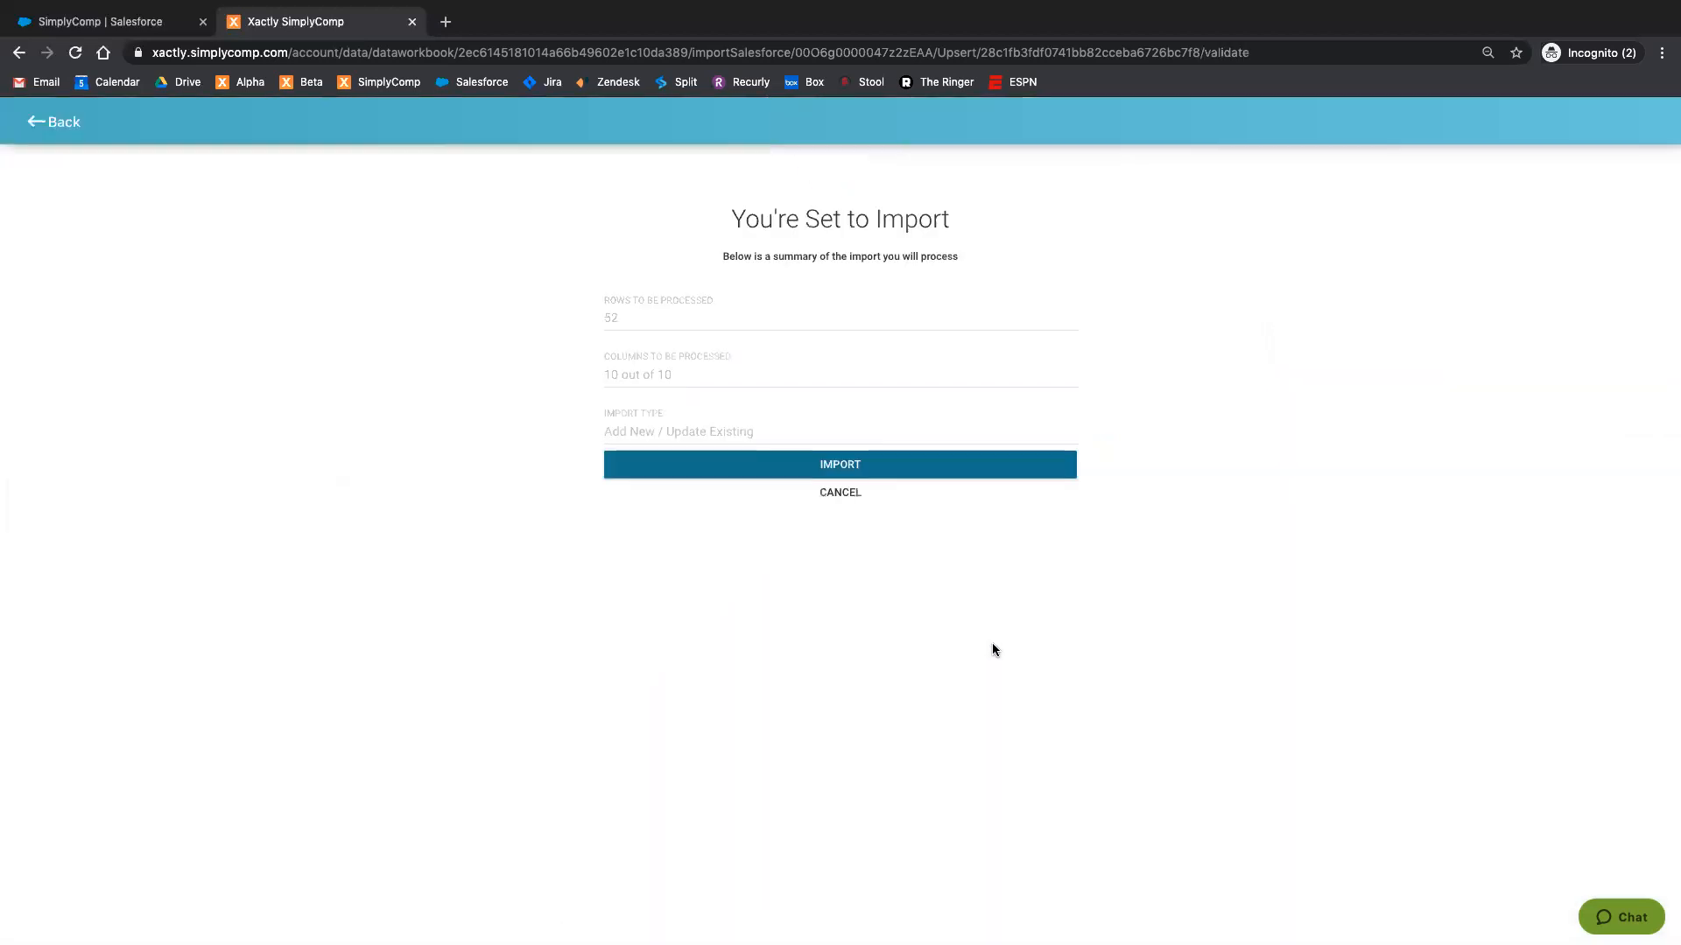
pyautogui.click(840, 467)
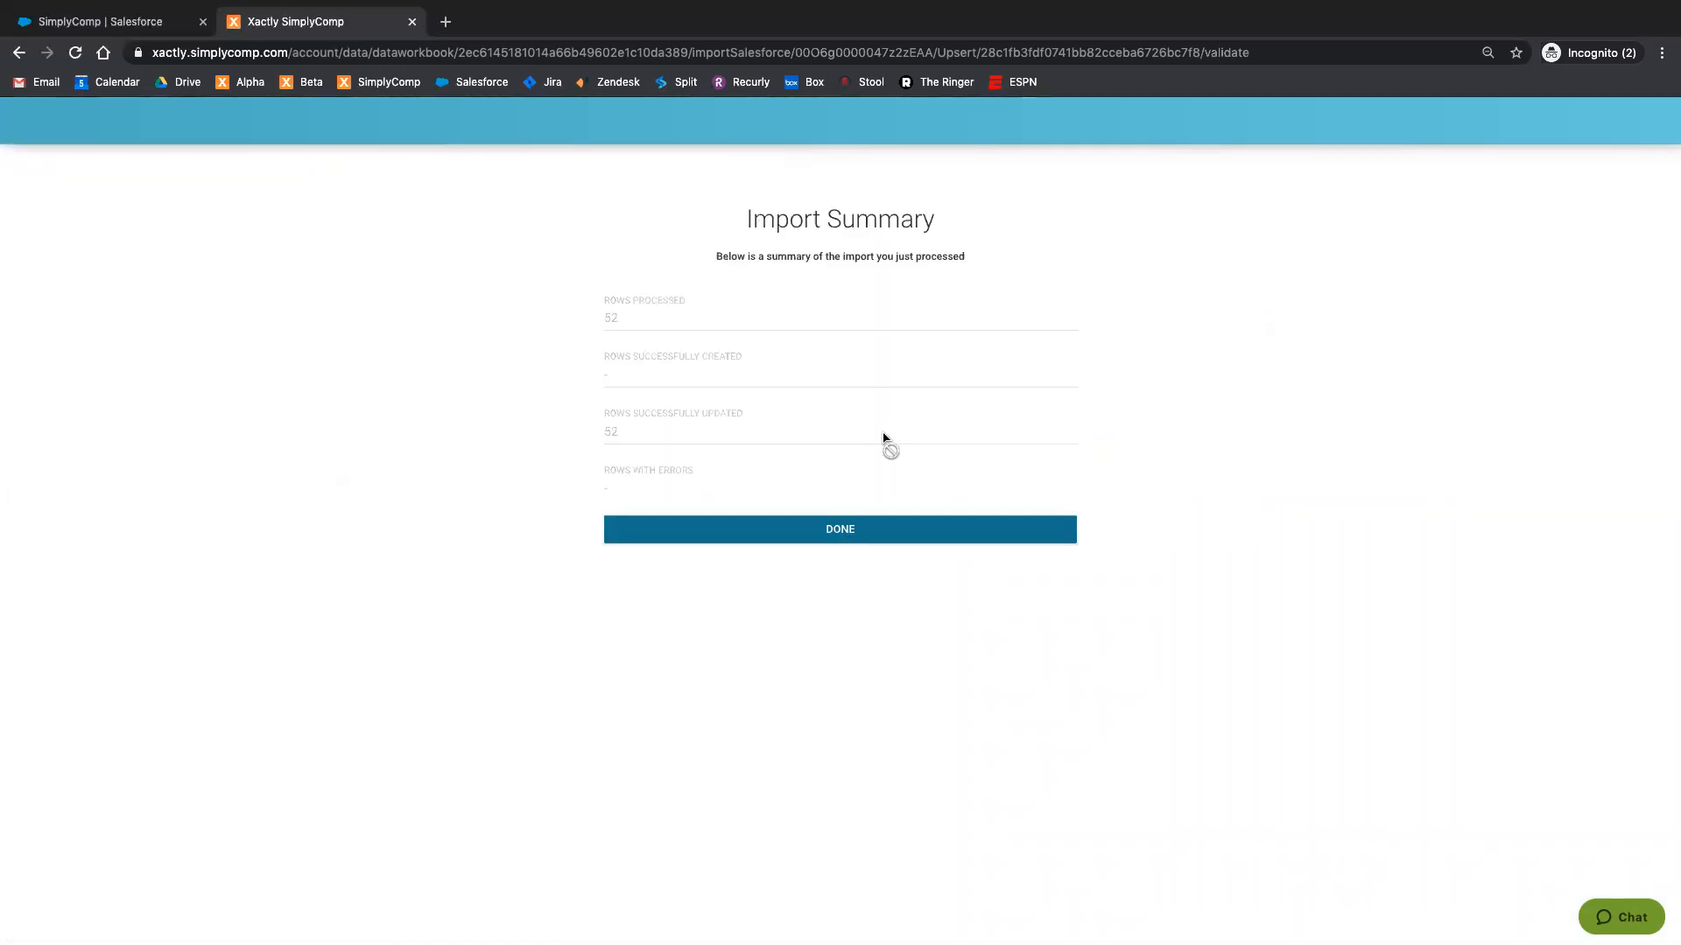
pyautogui.click(875, 531)
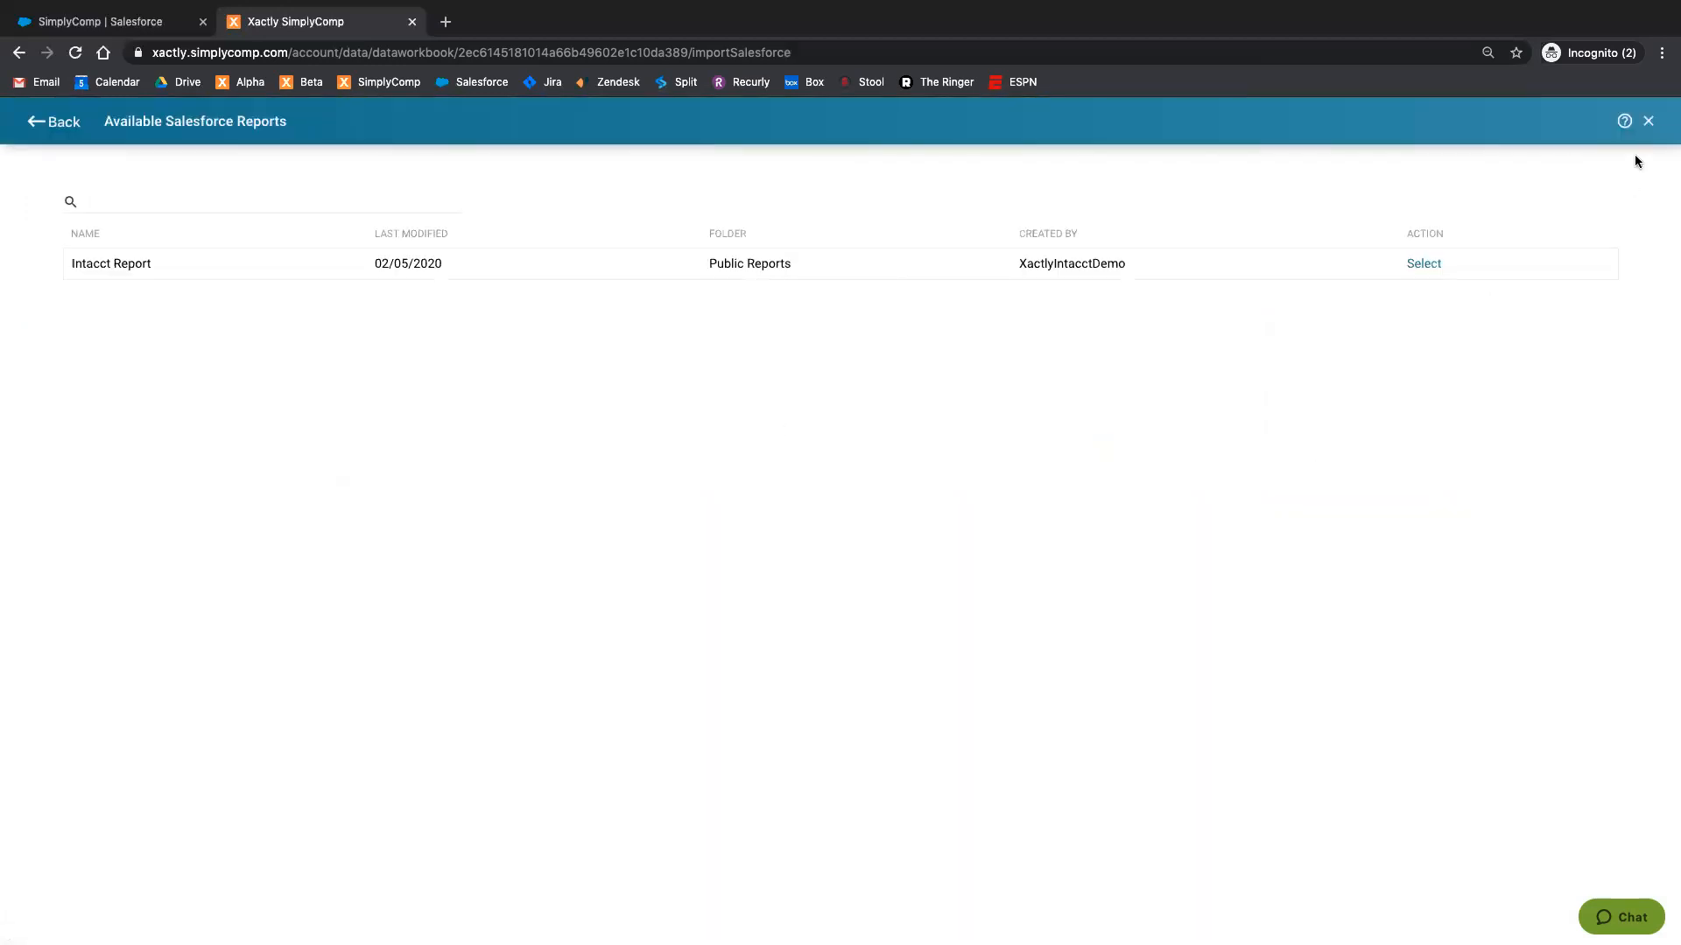
pyautogui.click(1648, 121)
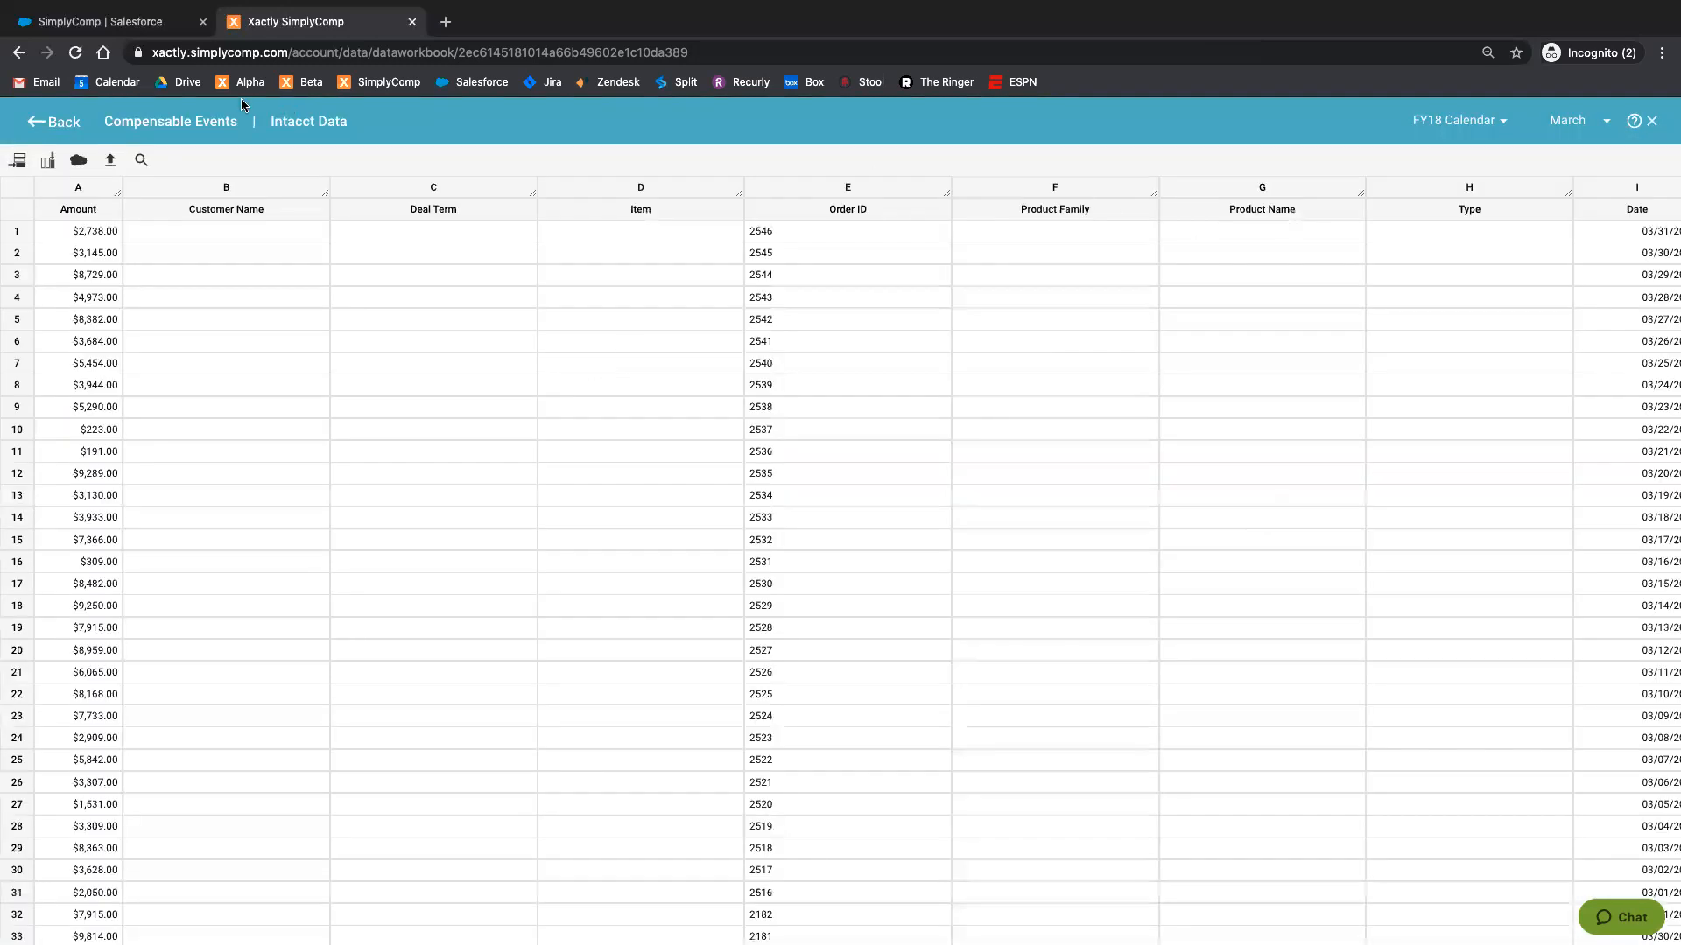
# Step: Reopen the Intacct Data table from Compensable Events and switch its calendar to 2019 Calendar
pyautogui.click(39, 122)
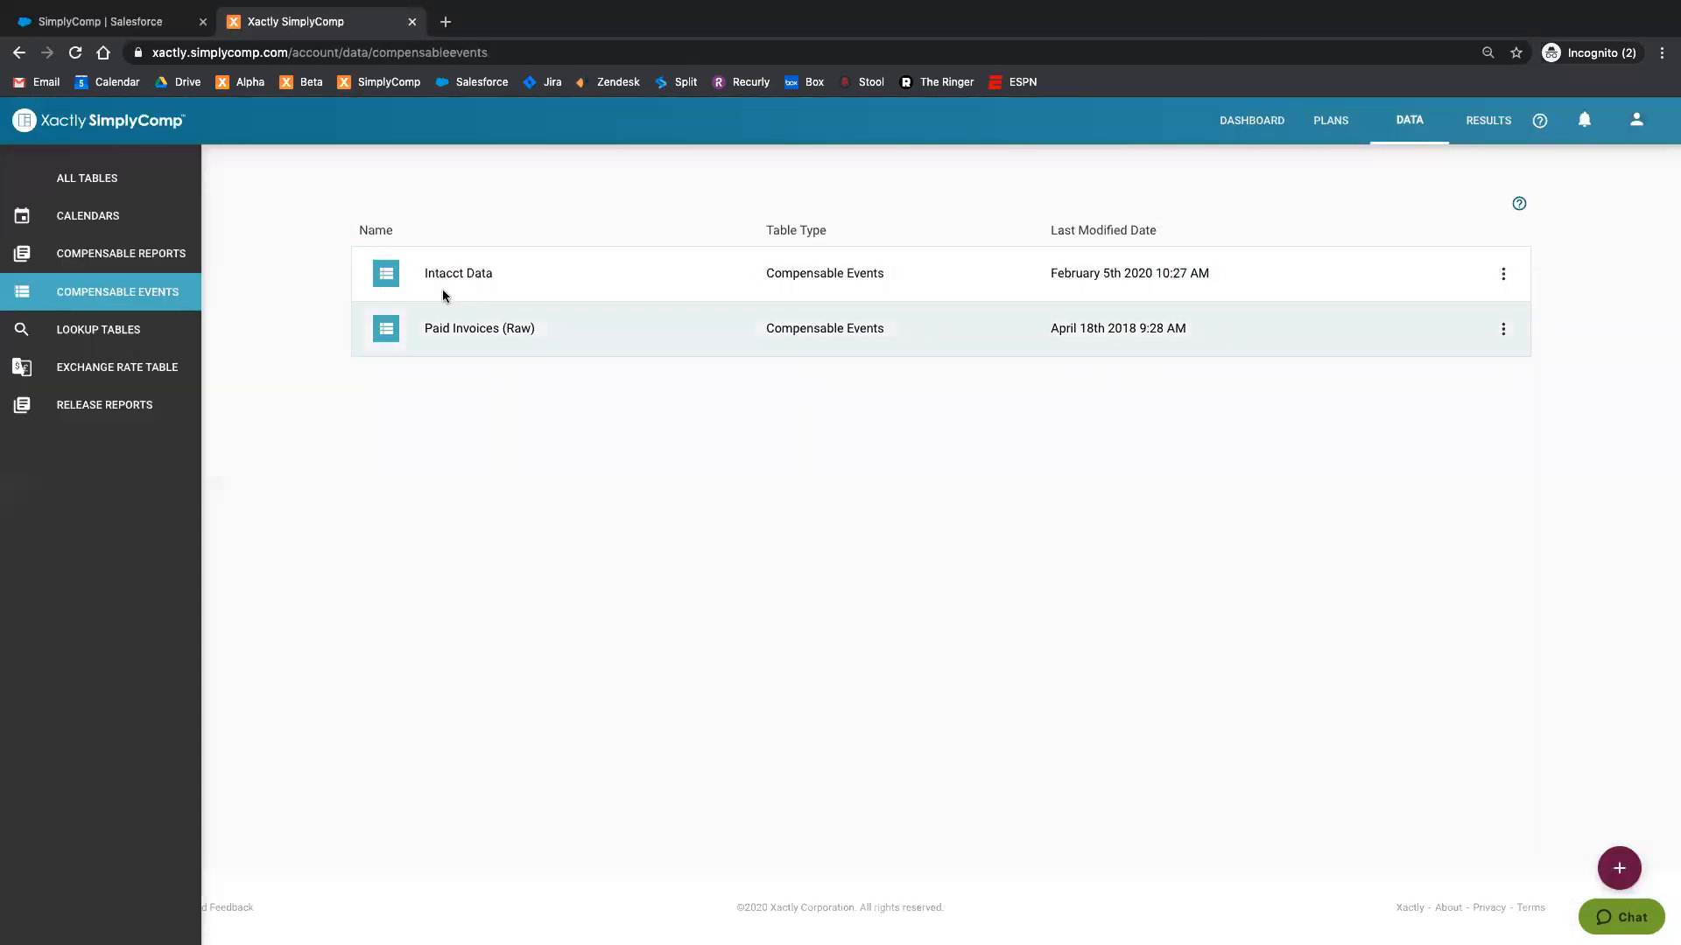
pyautogui.click(463, 273)
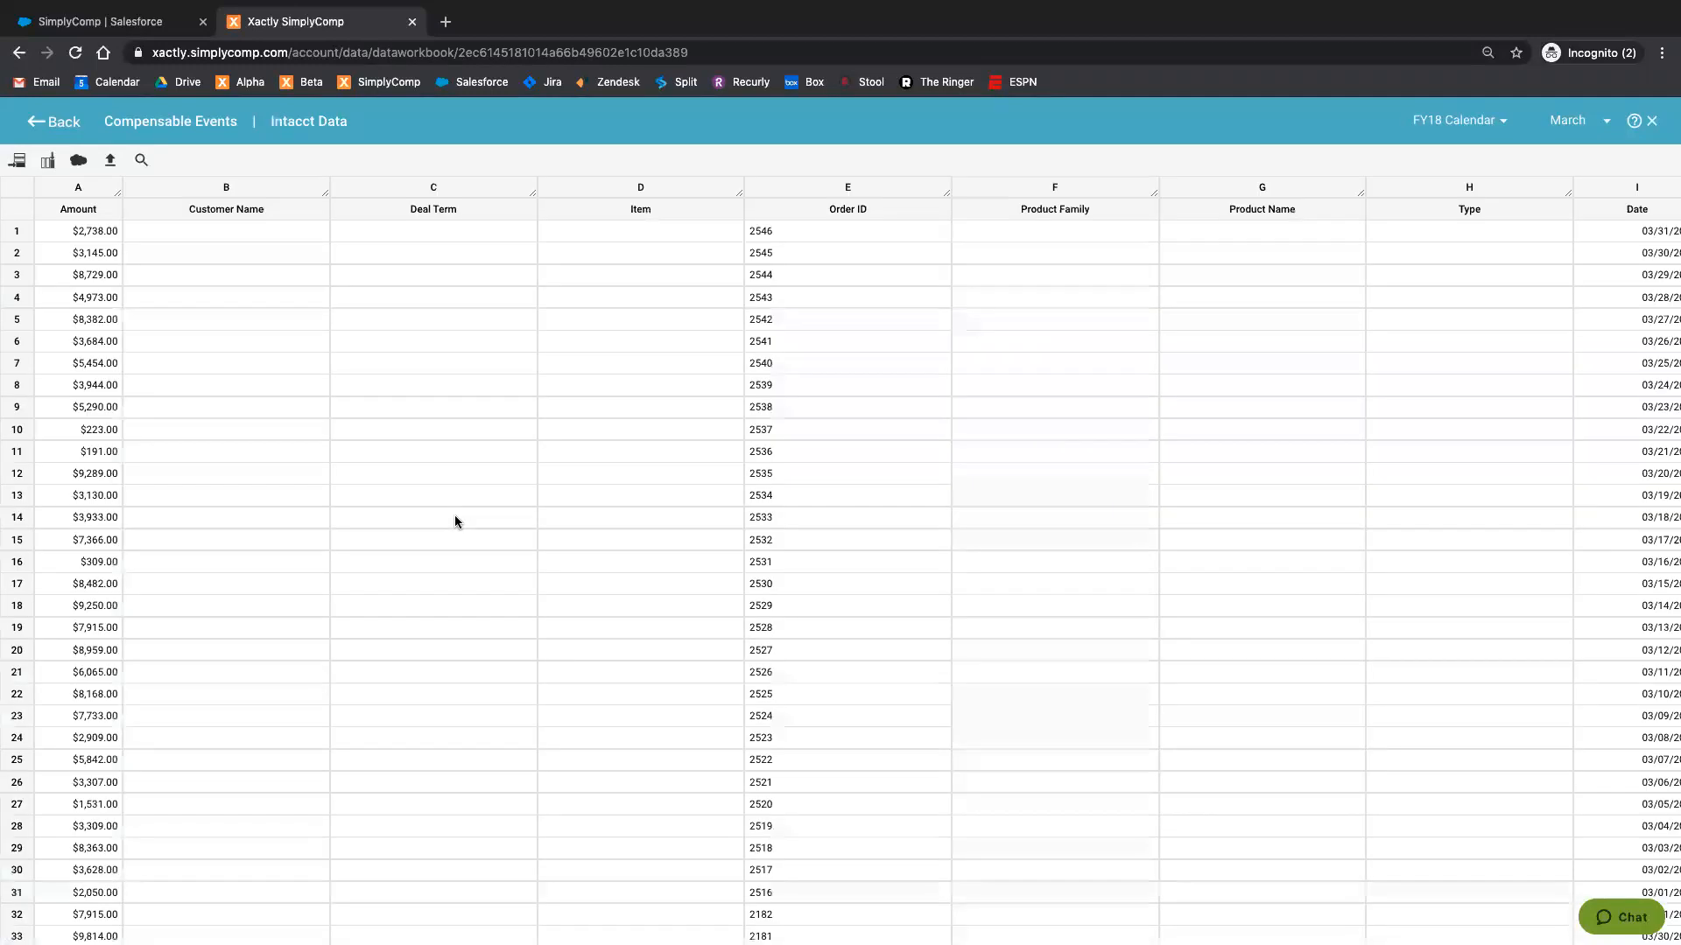
pyautogui.click(1478, 127)
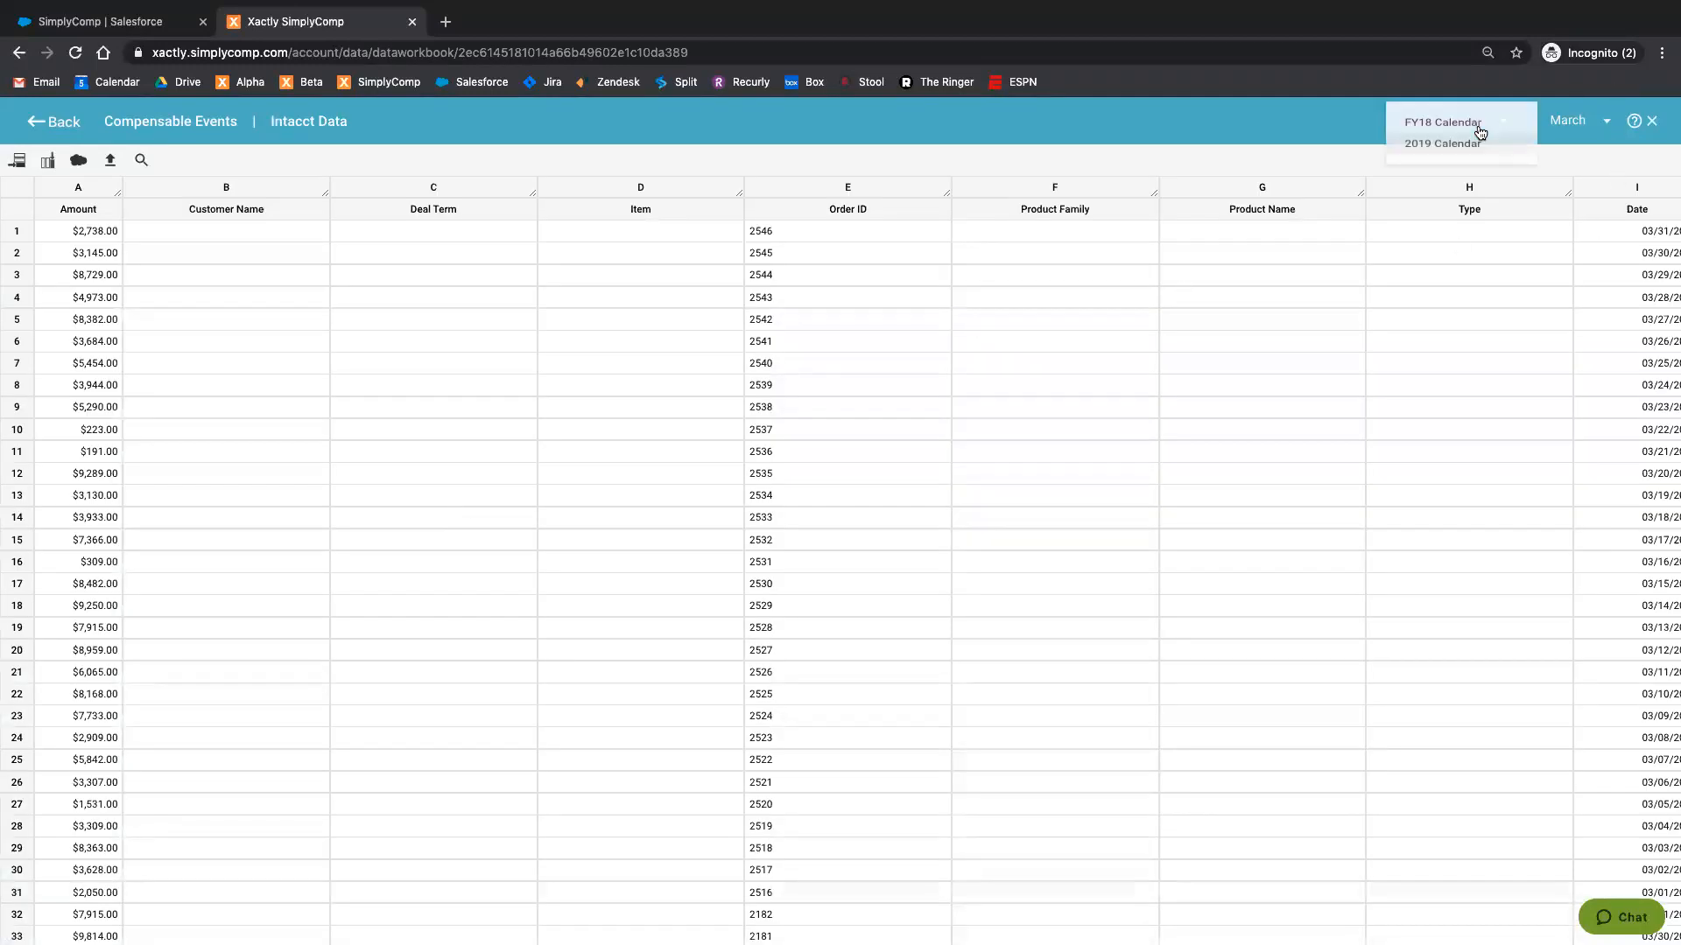
pyautogui.click(1463, 152)
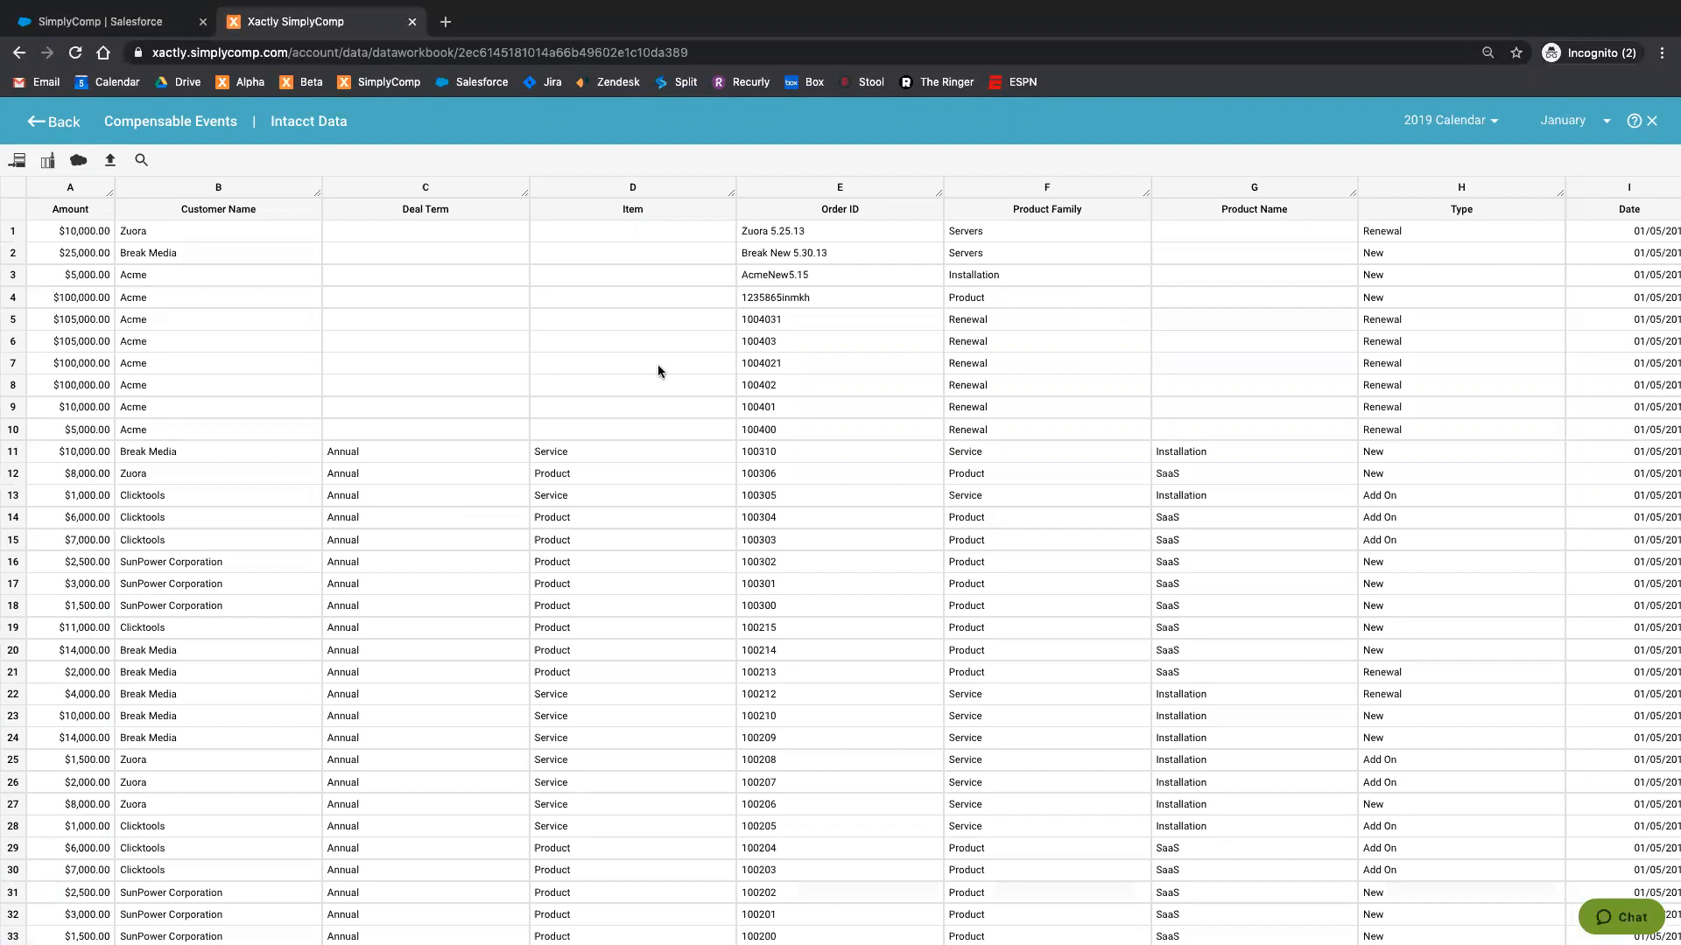
# Step: Look through the January rows and columns of the Intacct Data table to check the imported orders
pyautogui.scroll(-3, 923, 448)
pyautogui.hscroll(2, 923, 468)
pyautogui.hscroll(2, 922, 473)
pyautogui.scroll(-5, 910, 475)
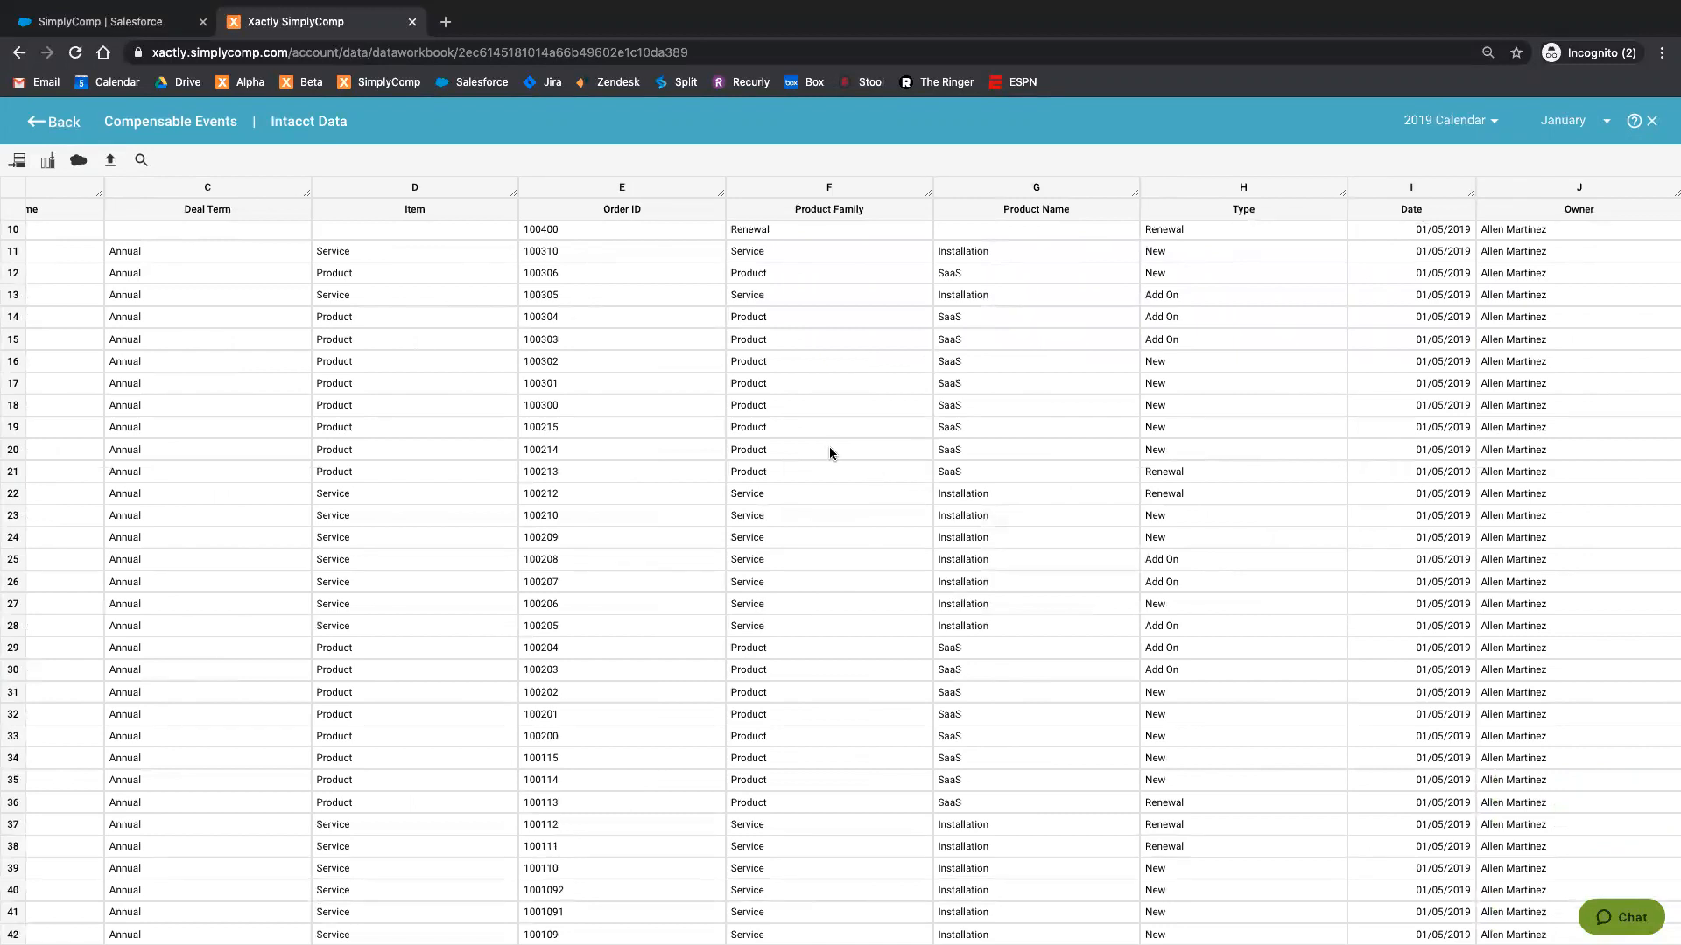
pyautogui.hscroll(-1, 830, 453)
pyautogui.hscroll(-3, 830, 453)
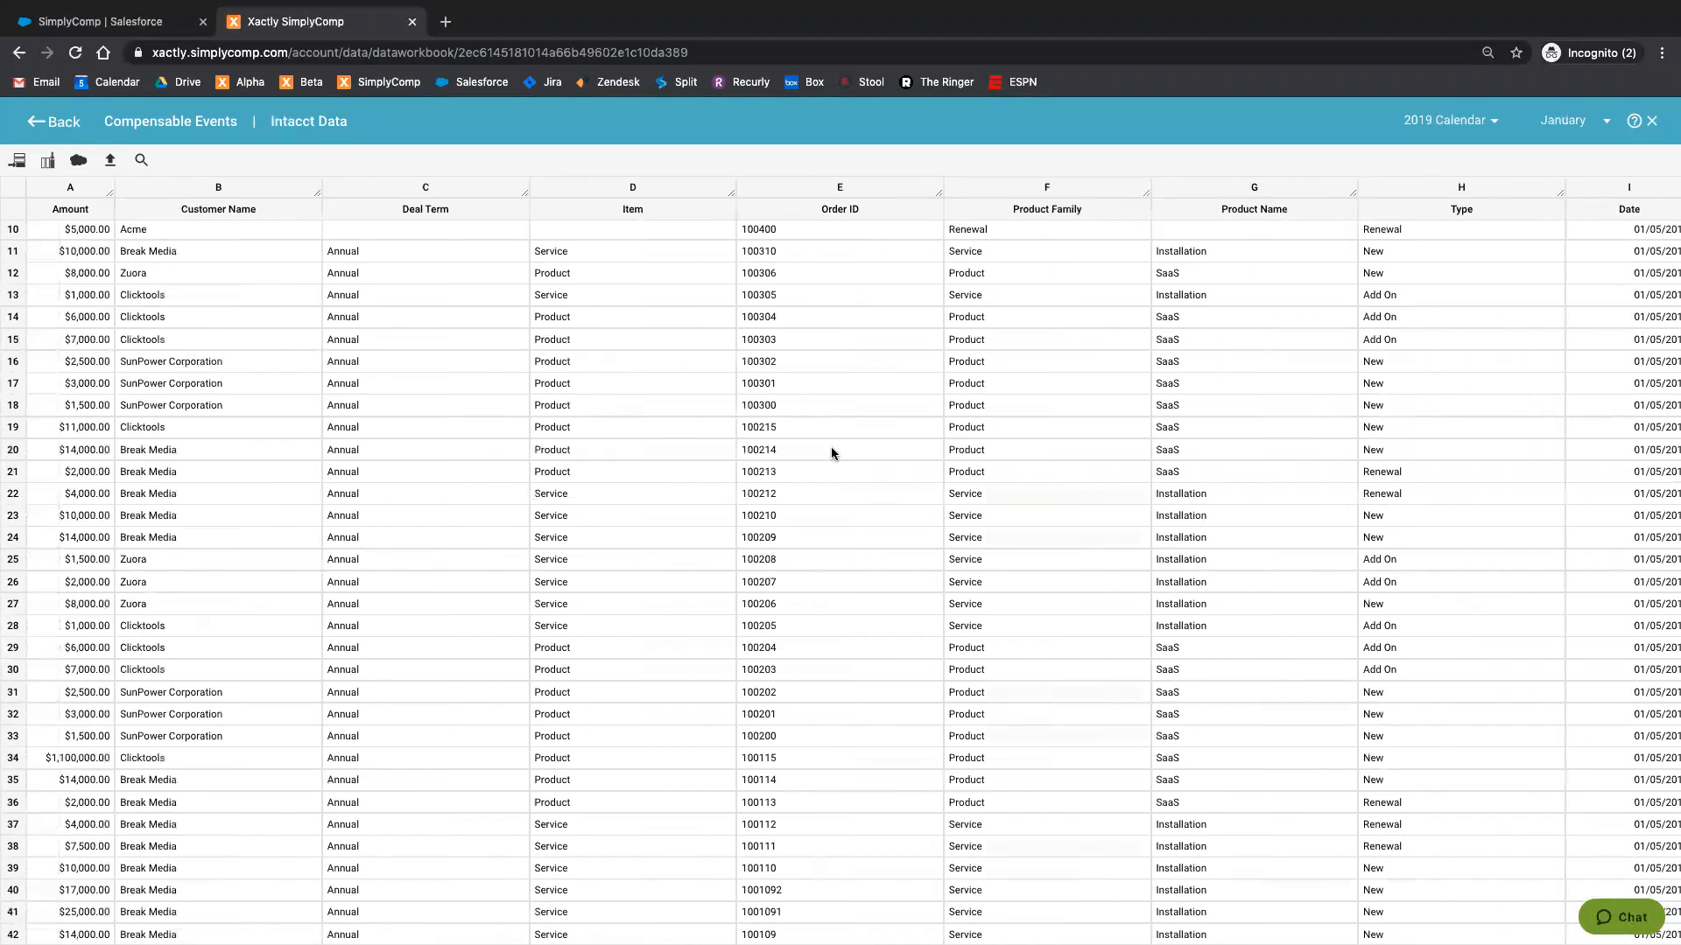
# Step: Check the remaining January orders down to the end of the Intacct Data table and return to Compensable Events
pyautogui.scroll(-3, 831, 455)
pyautogui.scroll(-2, 831, 449)
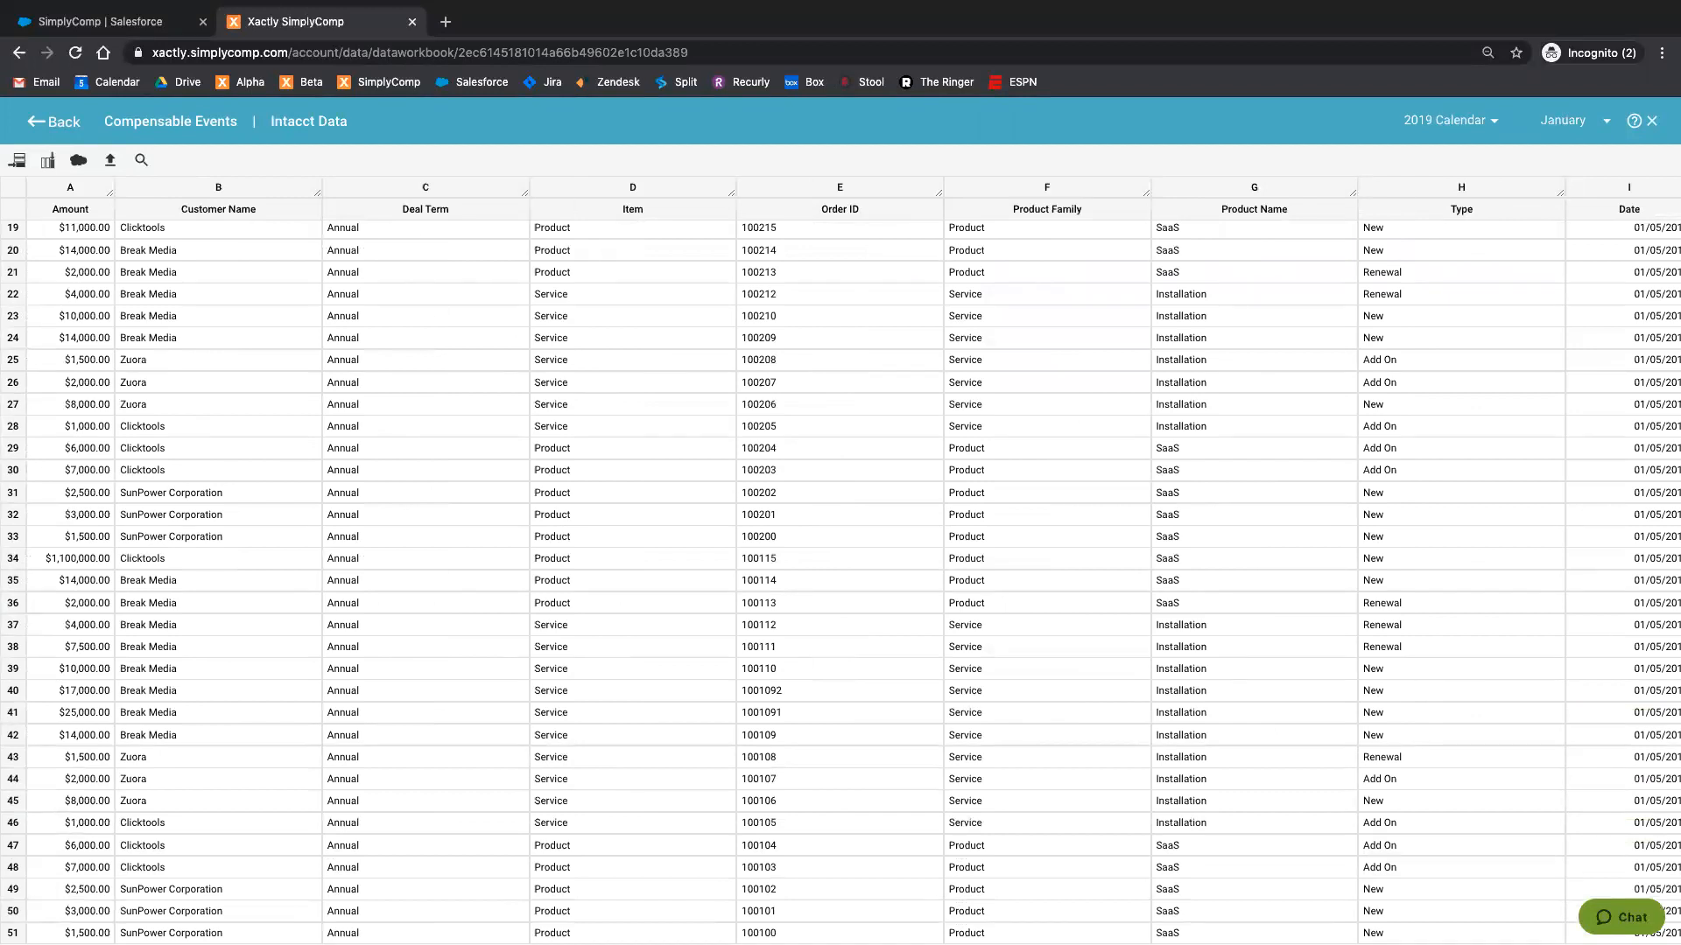
pyautogui.click(50, 120)
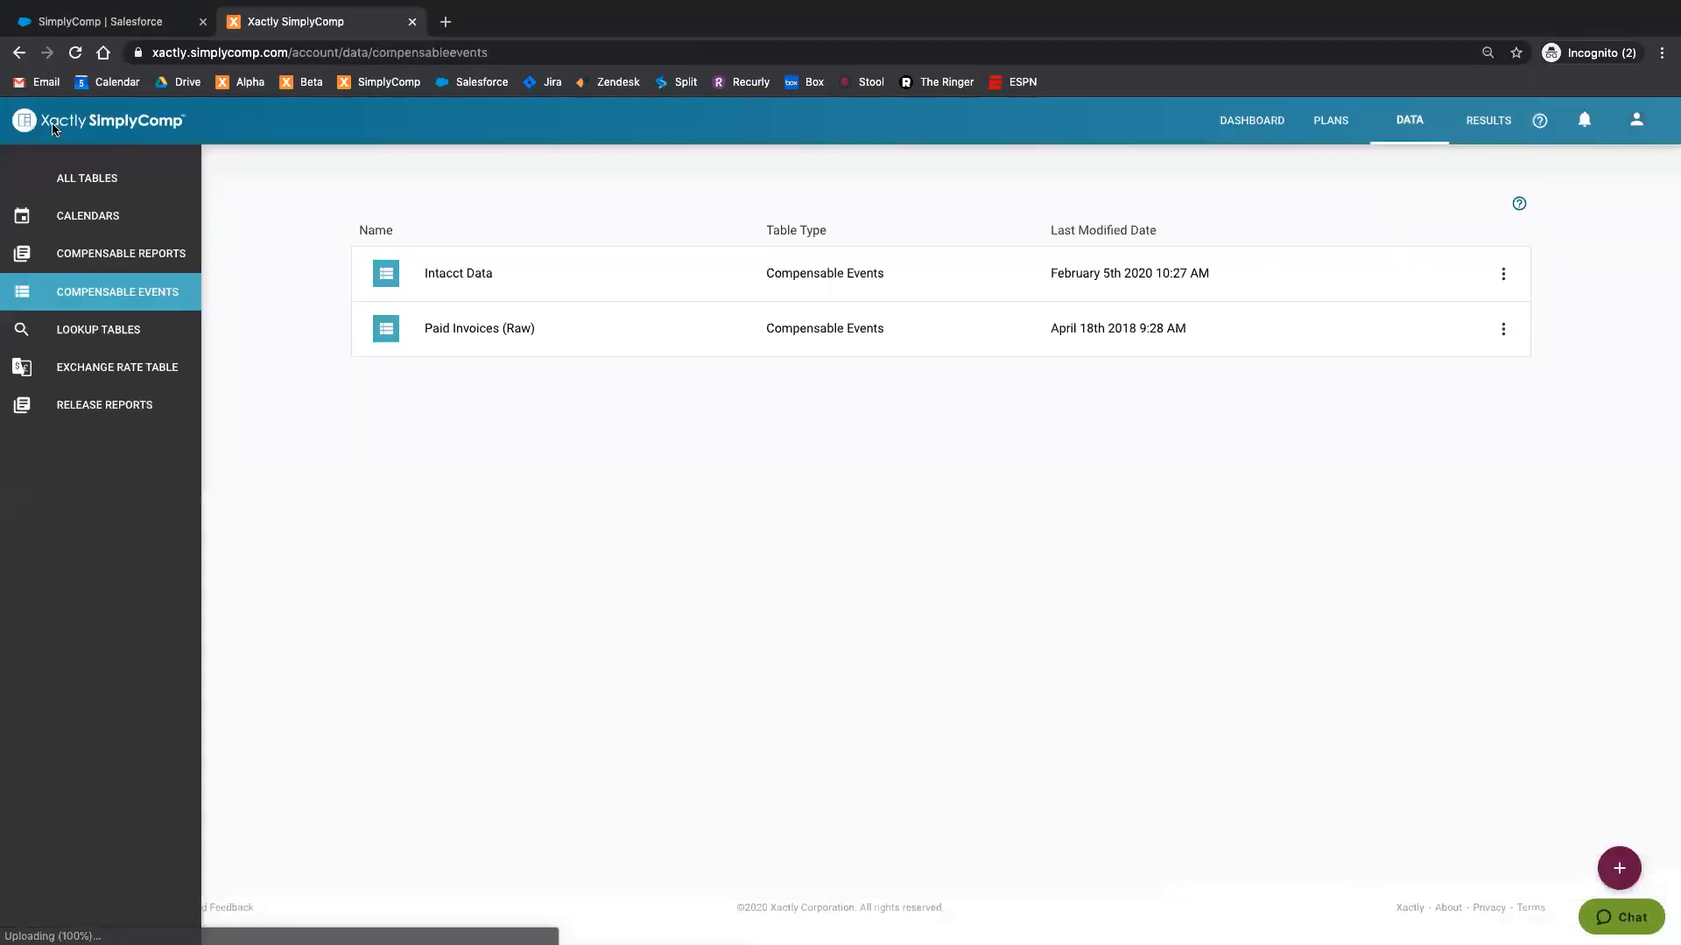
# Step: Open the 2019 Calendar results and review the actions offered for January, including Sync Results to Salesforce, without running any
pyautogui.click(1484, 125)
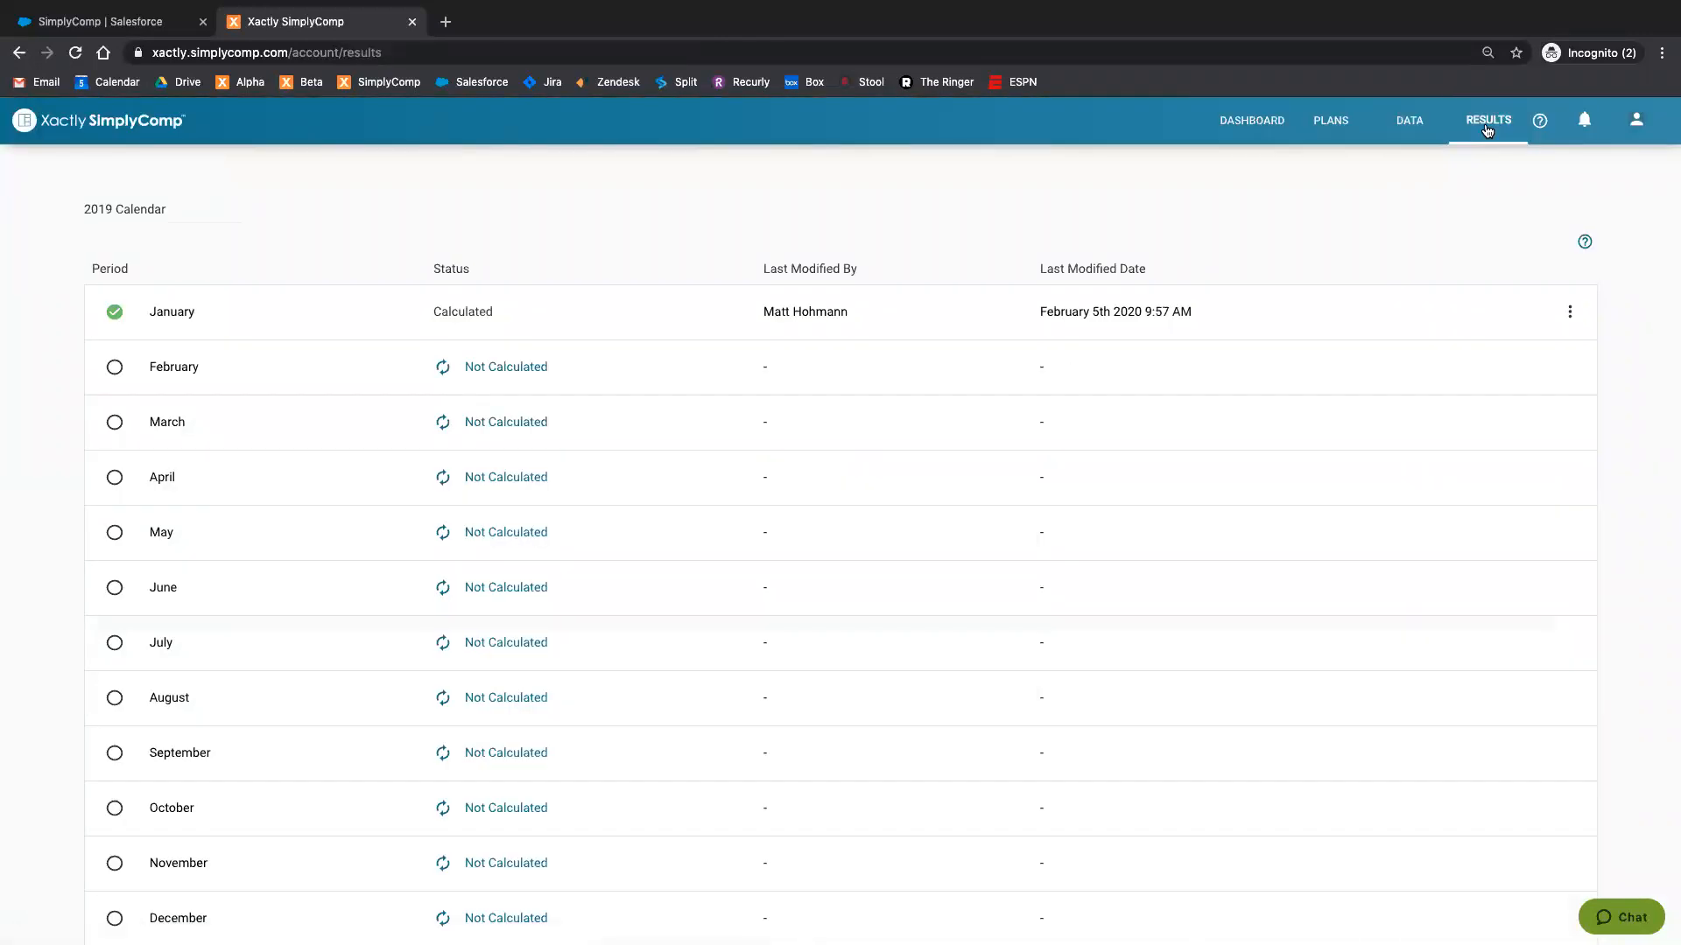
pyautogui.click(1570, 315)
pyautogui.click(1302, 226)
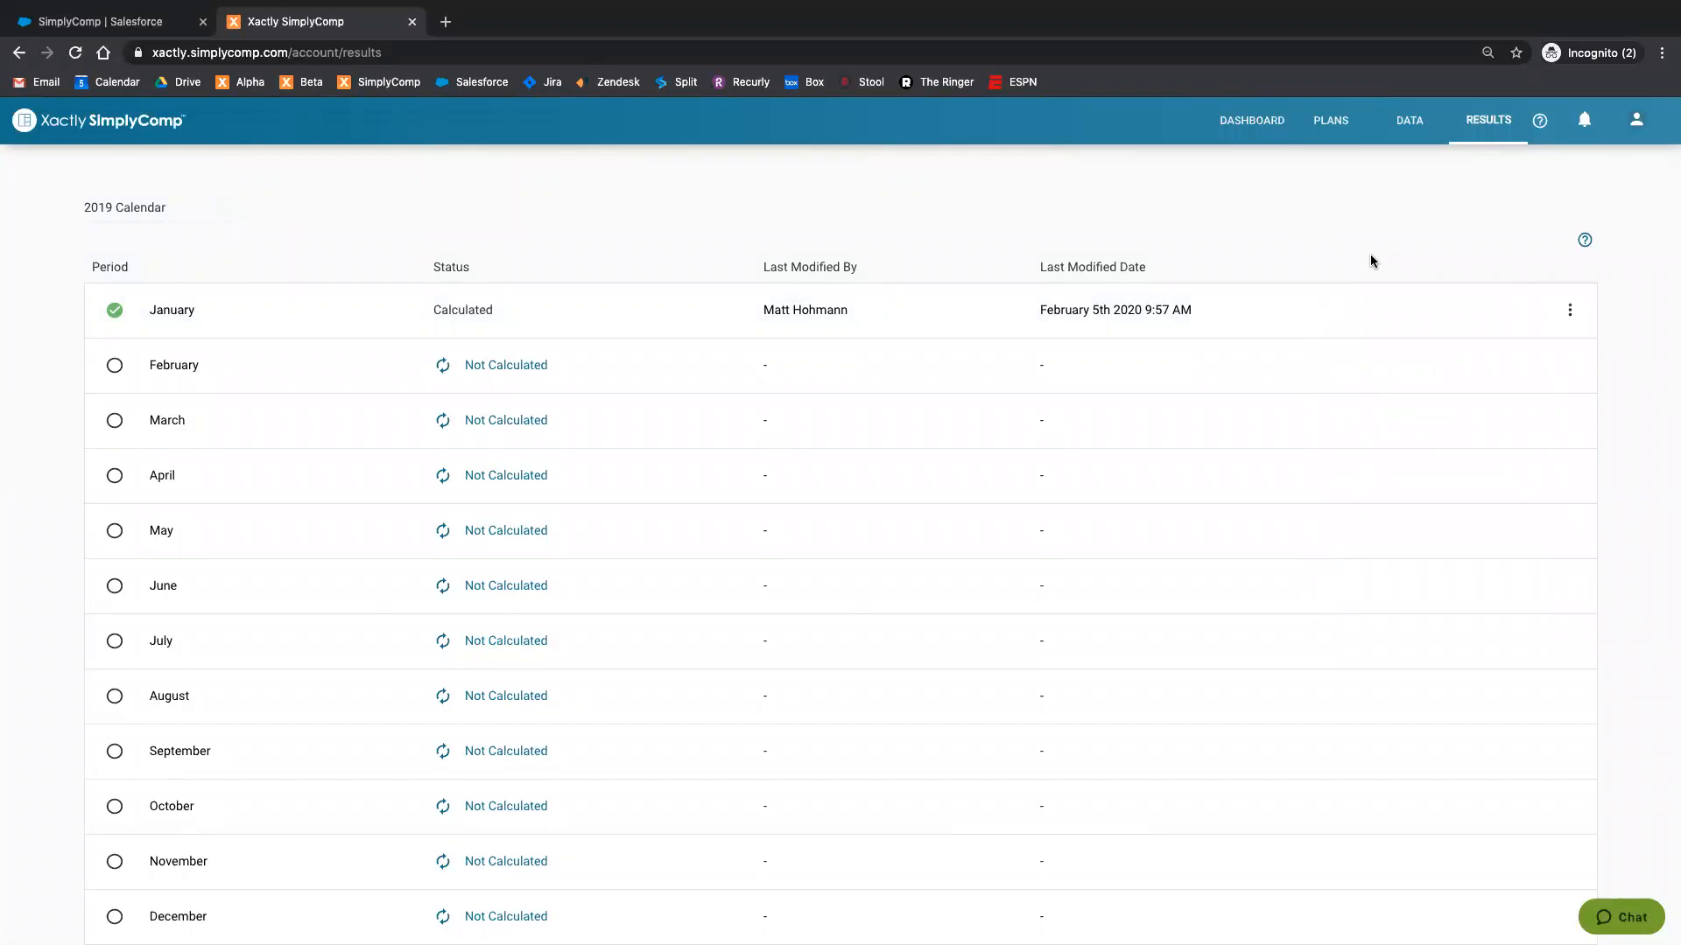
pyautogui.click(1571, 318)
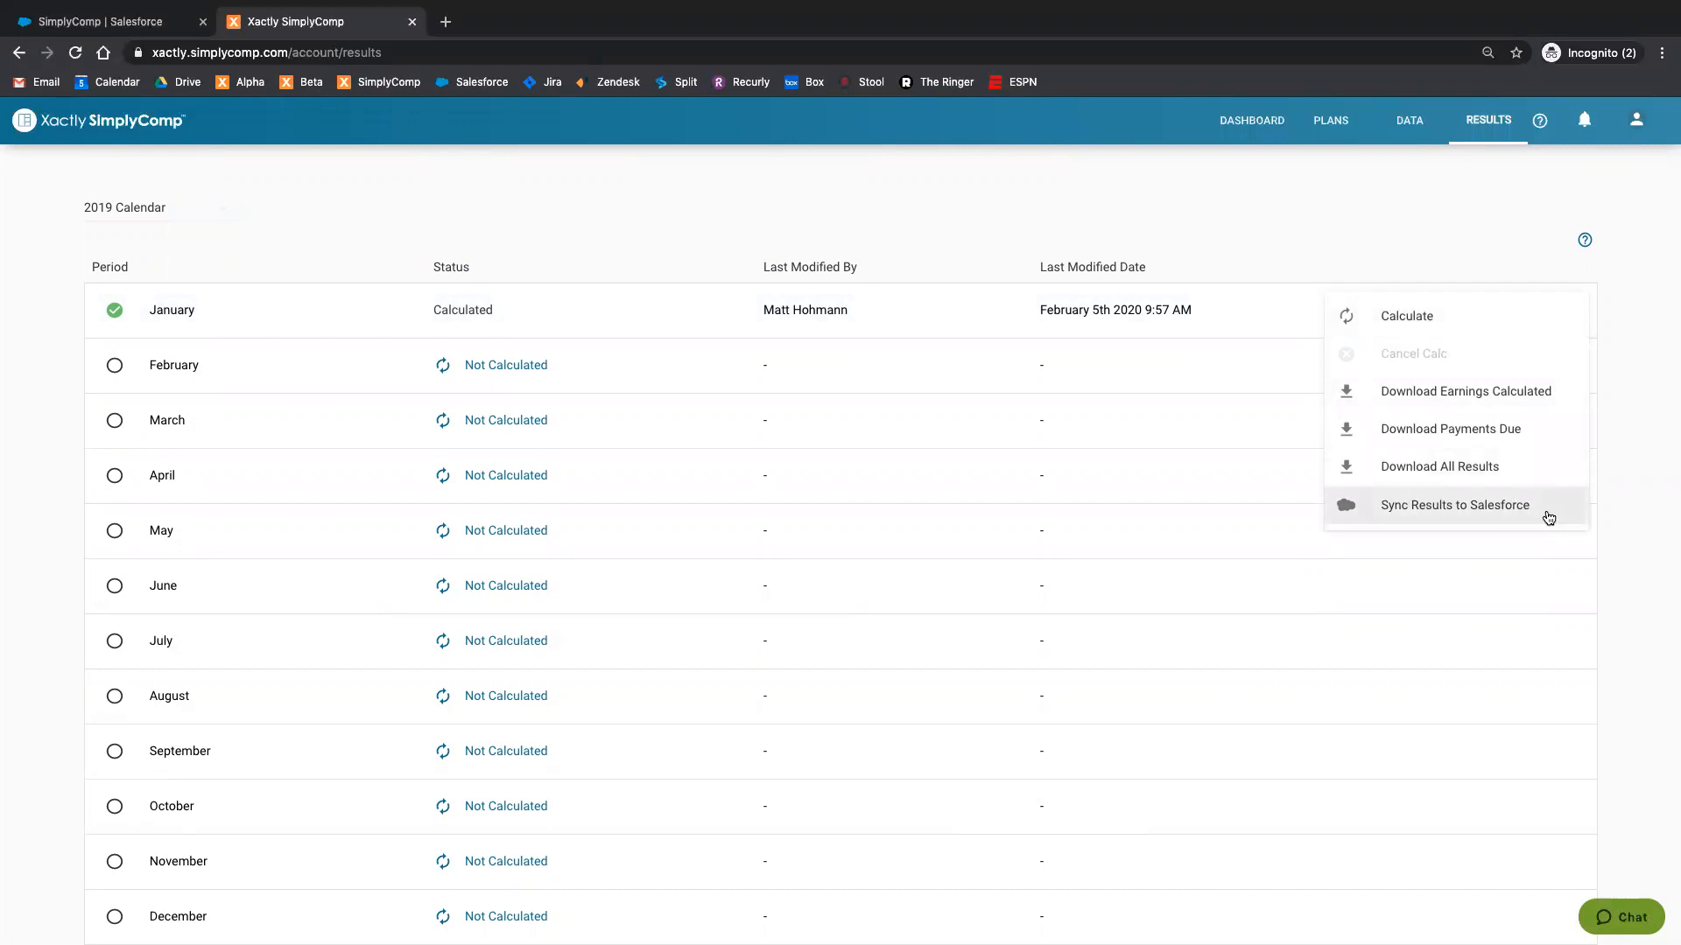
pyautogui.click(1626, 502)
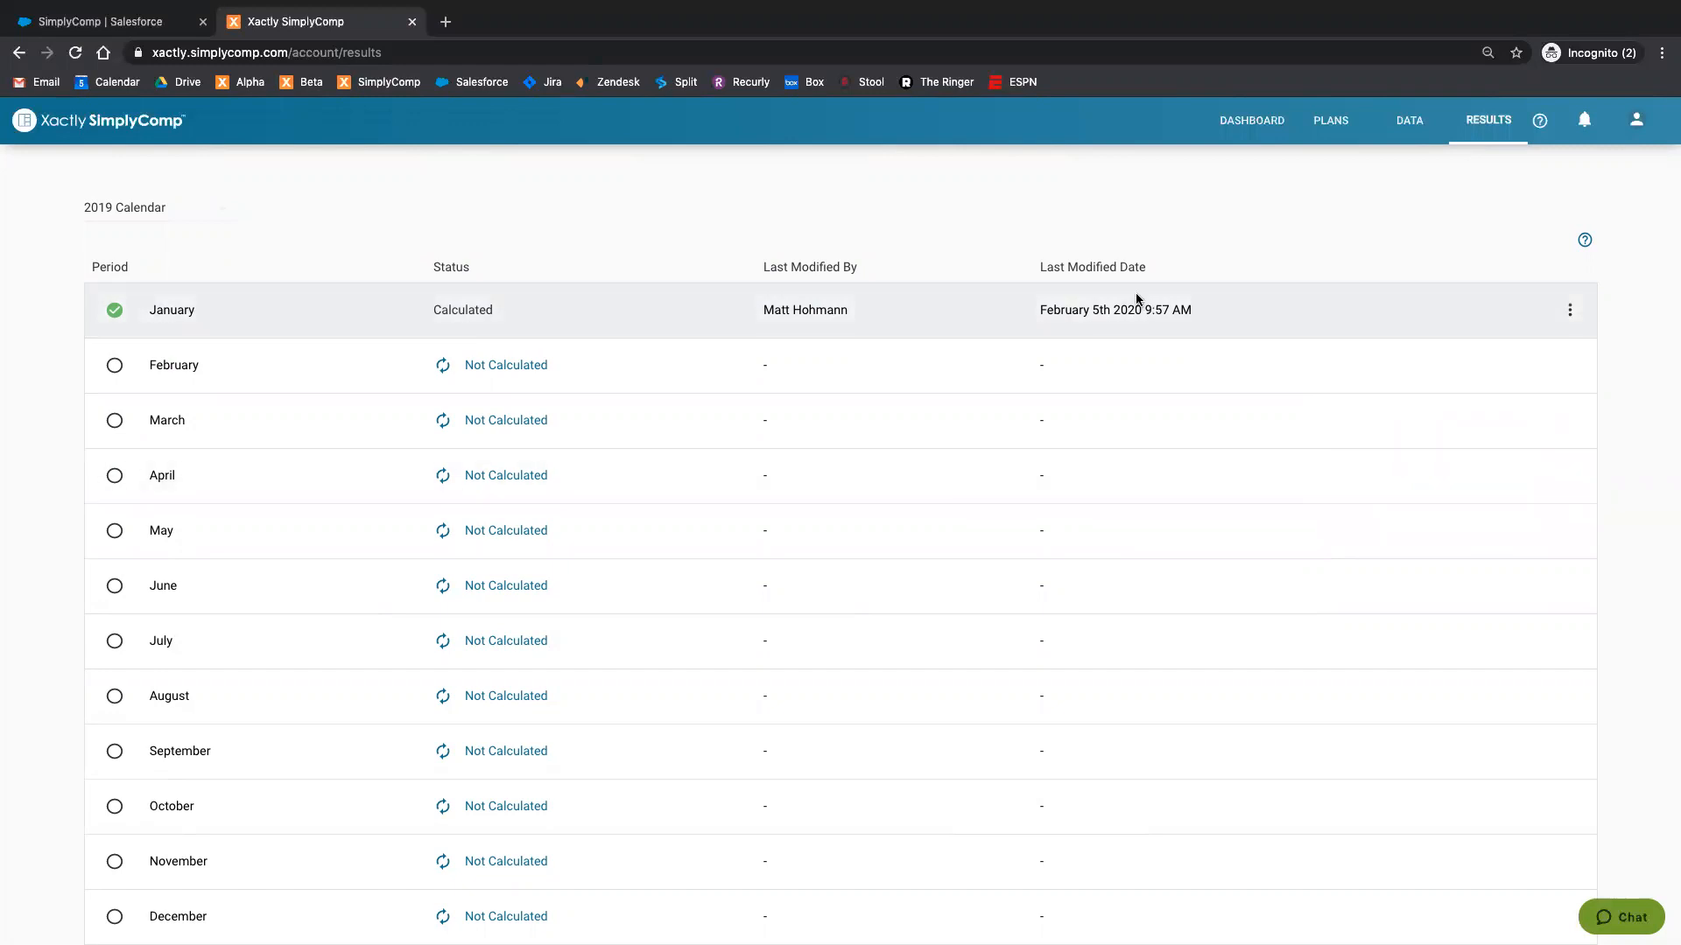
# Step: Switch to Salesforce and open xc_SimplyCompReport from the recent reports
pyautogui.click(130, 27)
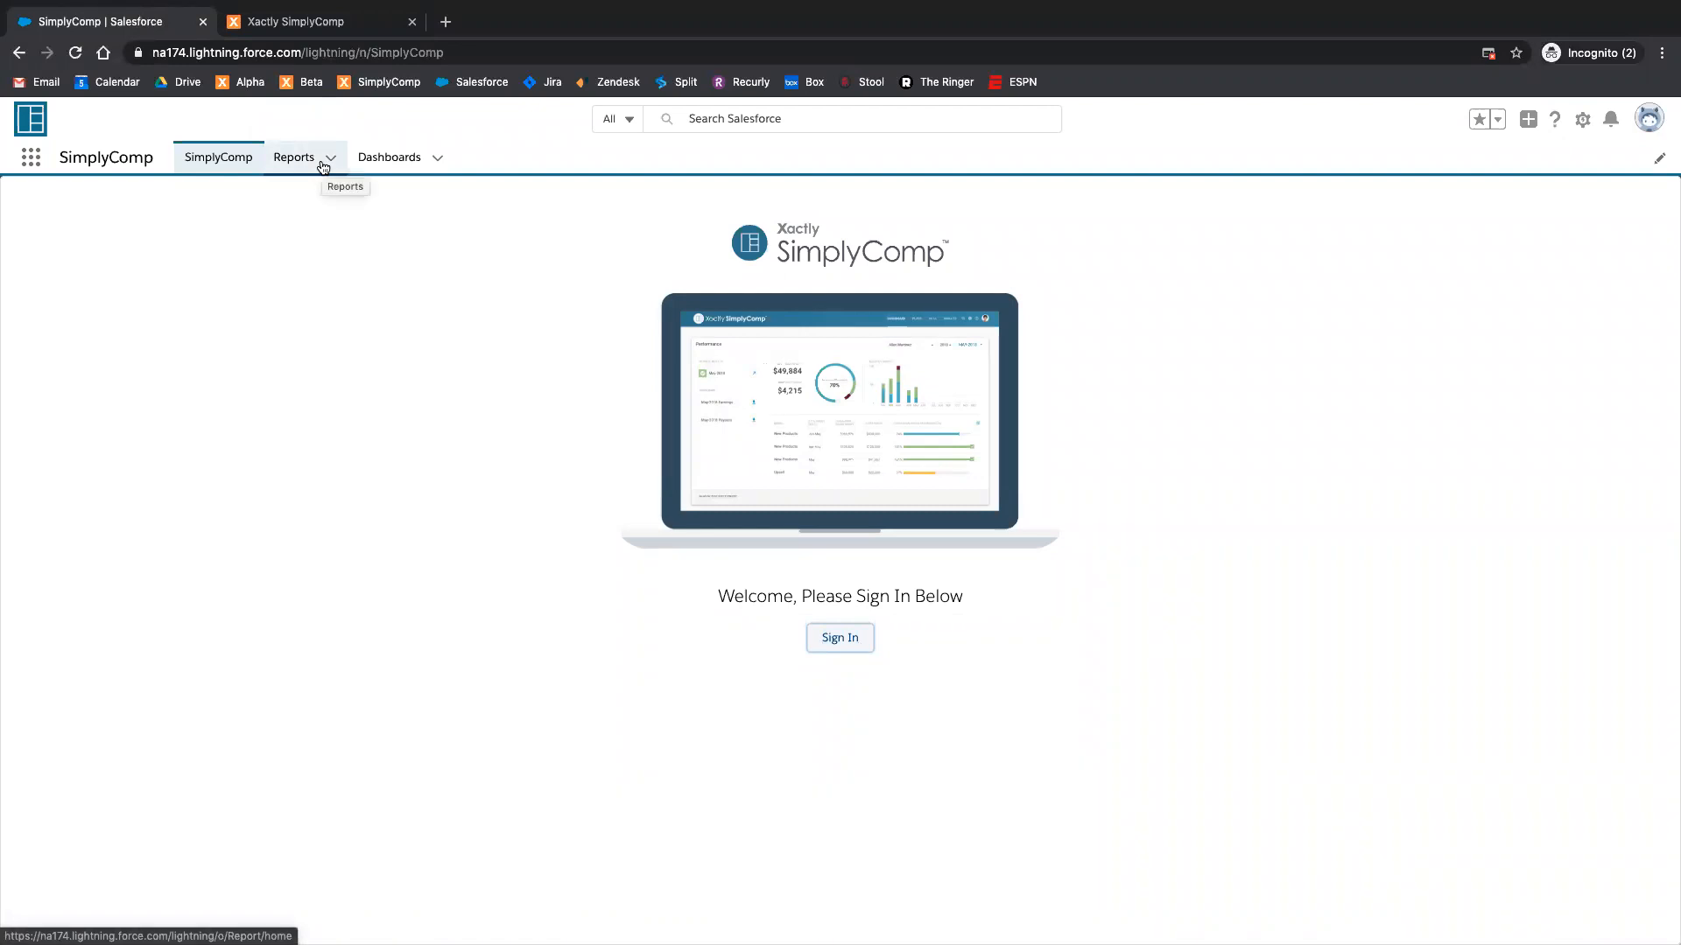
pyautogui.click(321, 164)
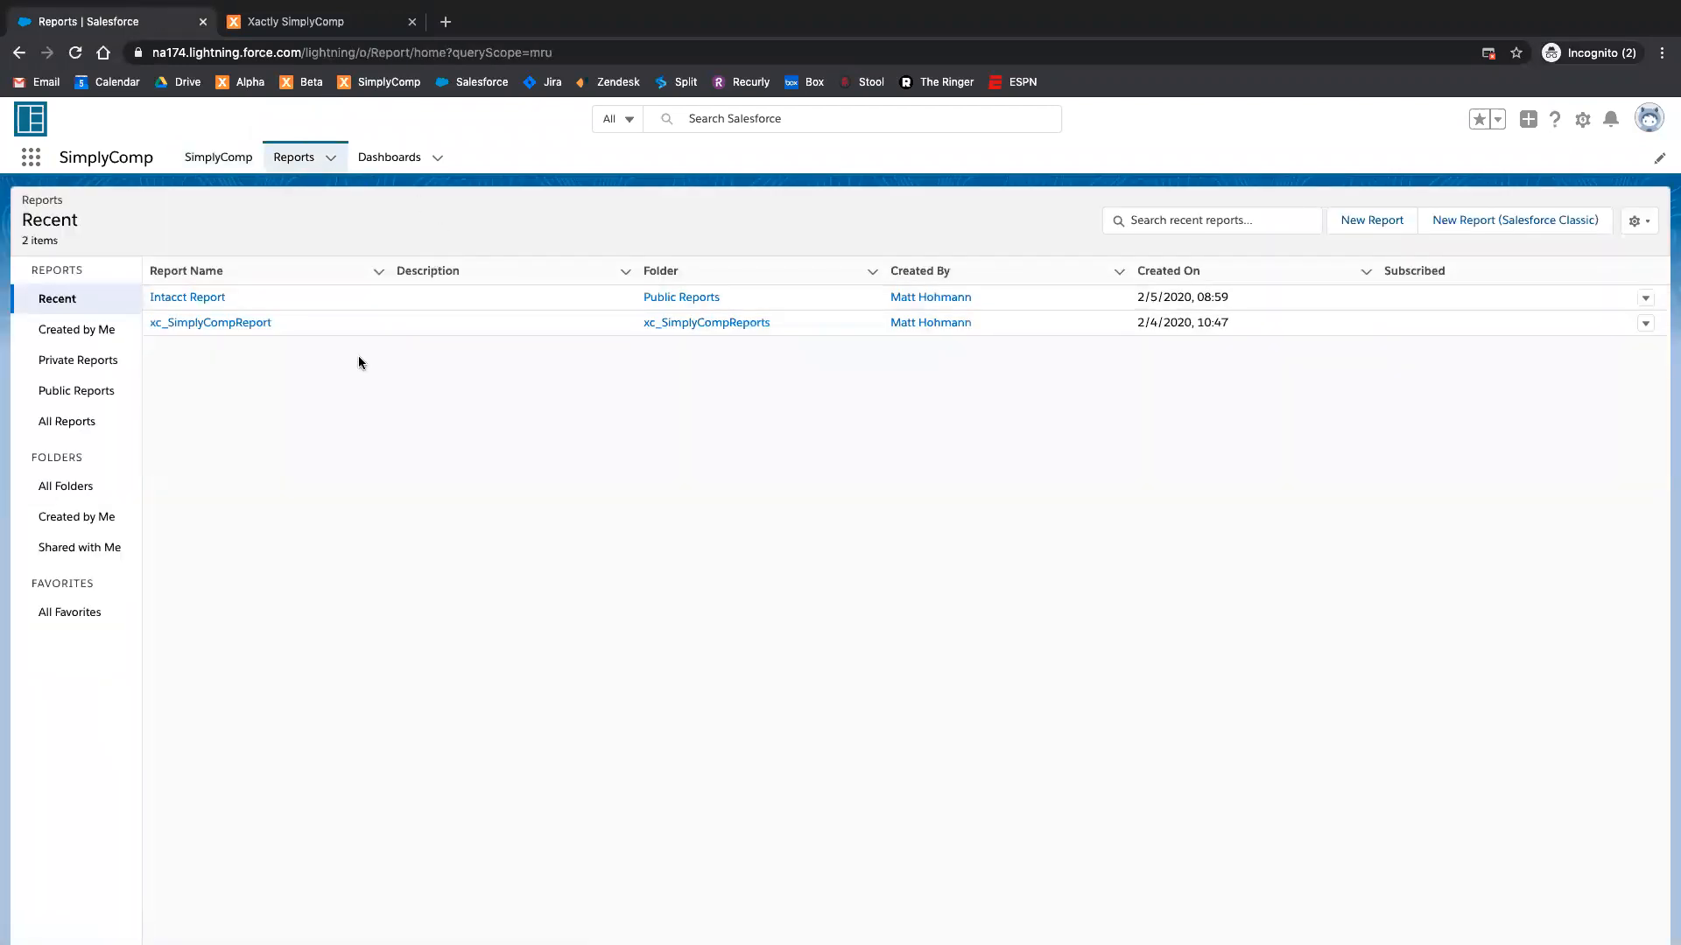
pyautogui.click(234, 324)
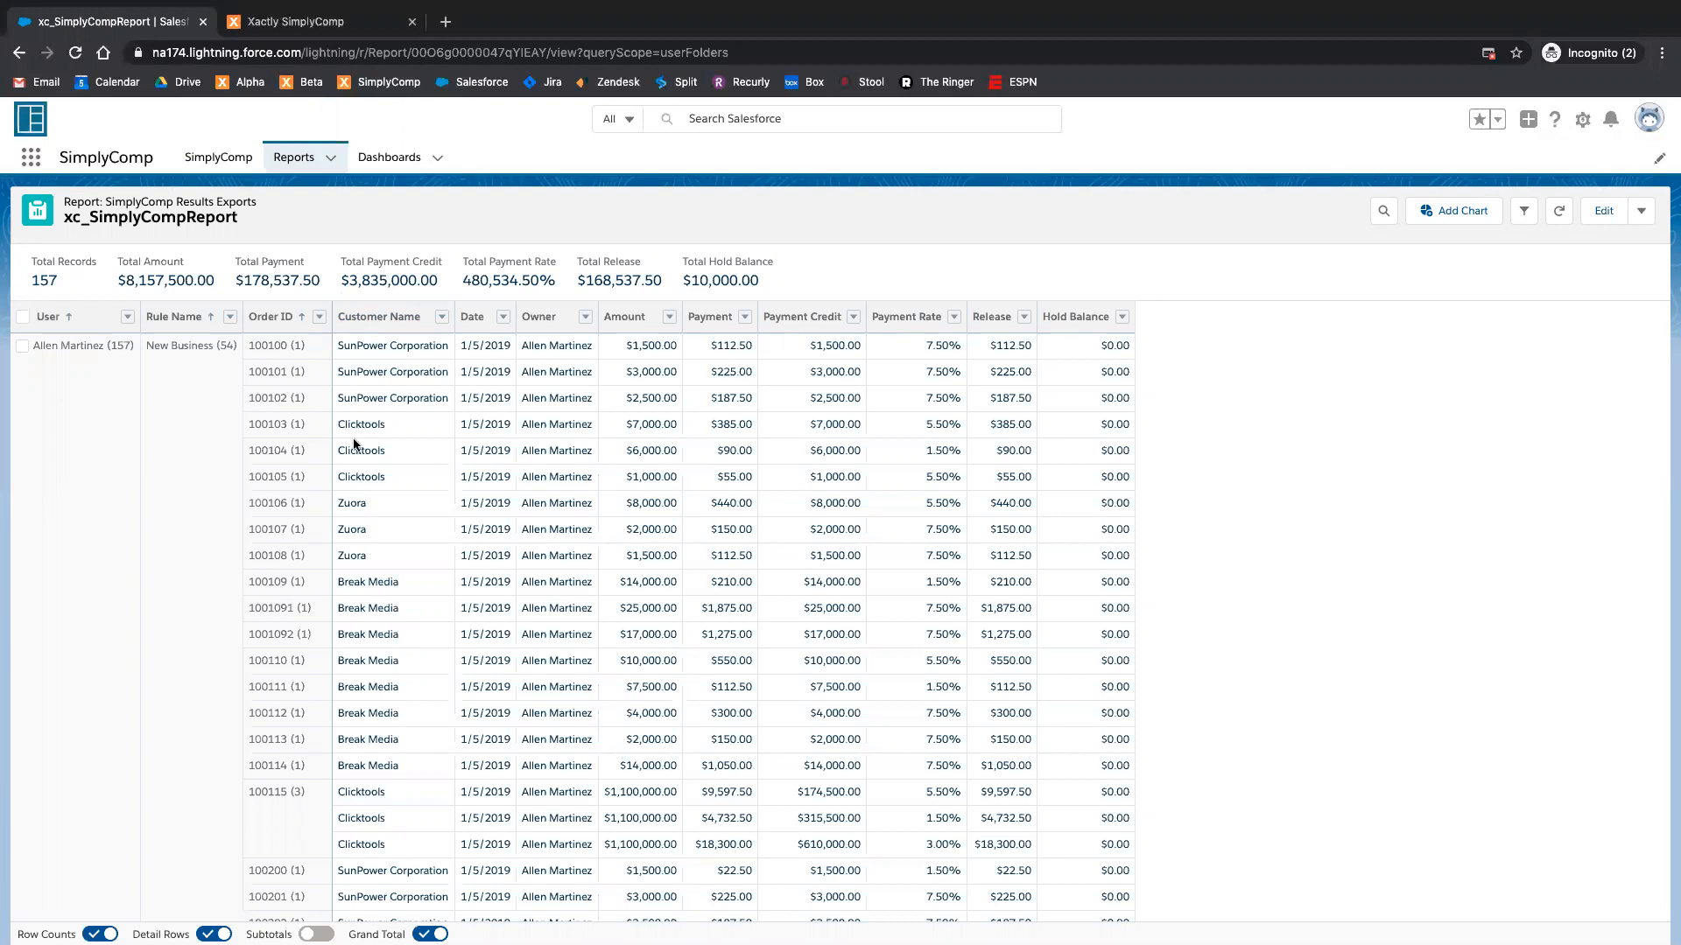
# Step: Look through the order rows of xc_SimplyCompReport to examine the exported payments, credits and rates per order
pyautogui.scroll(-1, 438, 418)
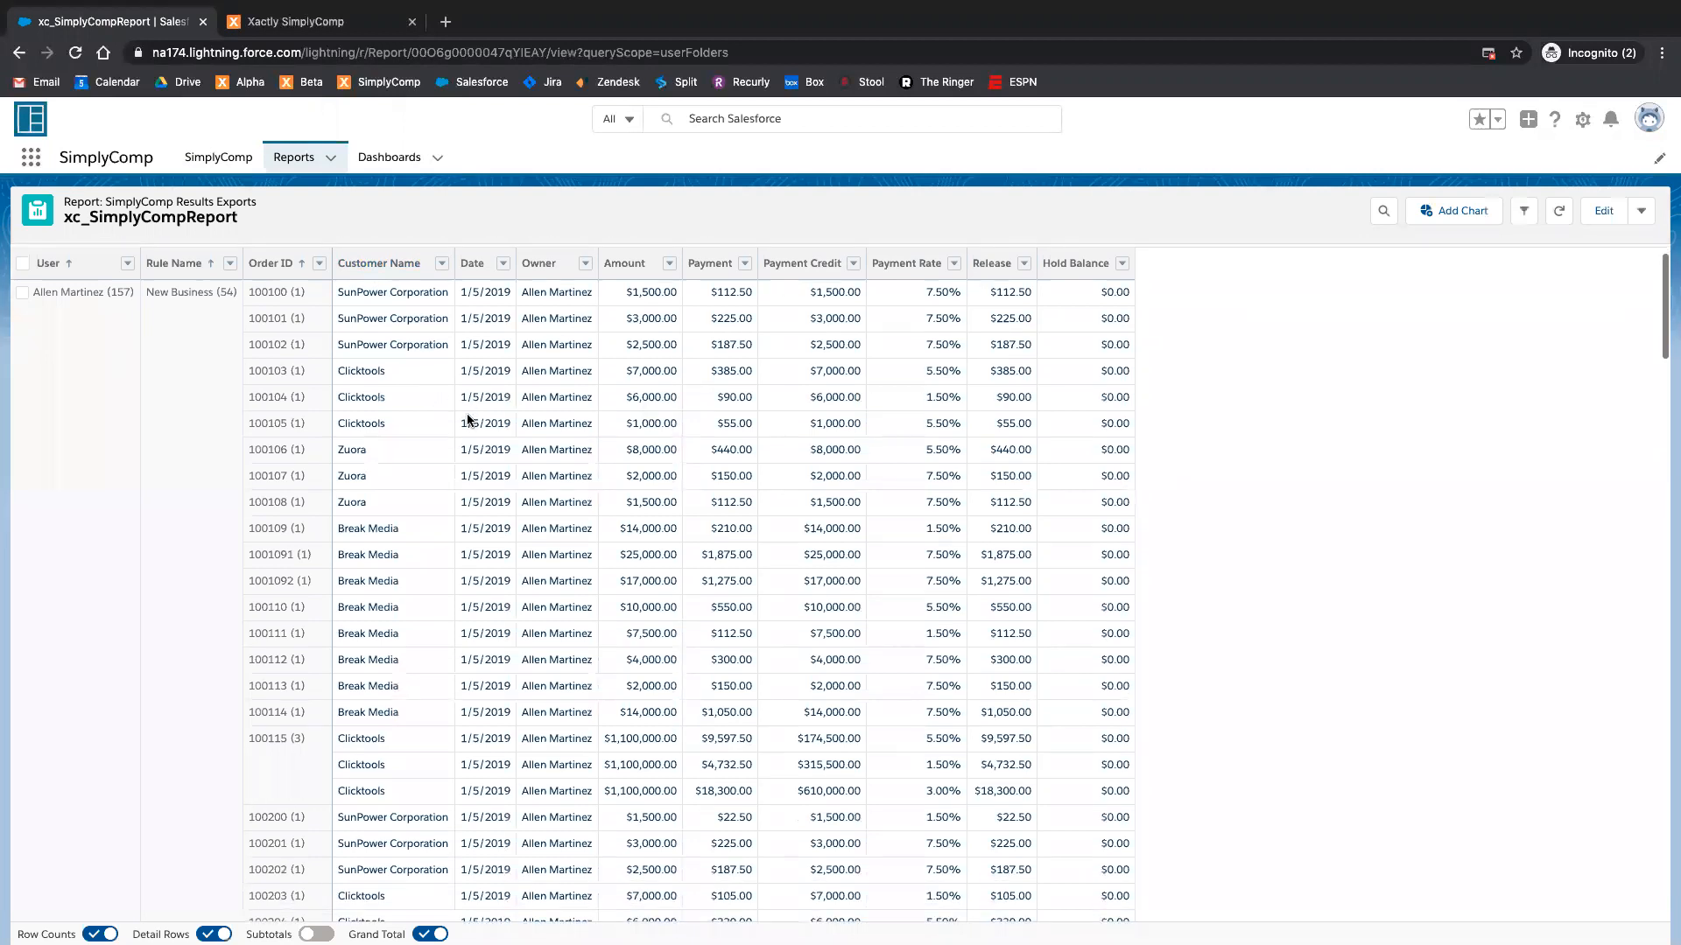
pyautogui.scroll(1, 151, 360)
pyautogui.scroll(-1, 85, 343)
pyautogui.scroll(-15, 235, 347)
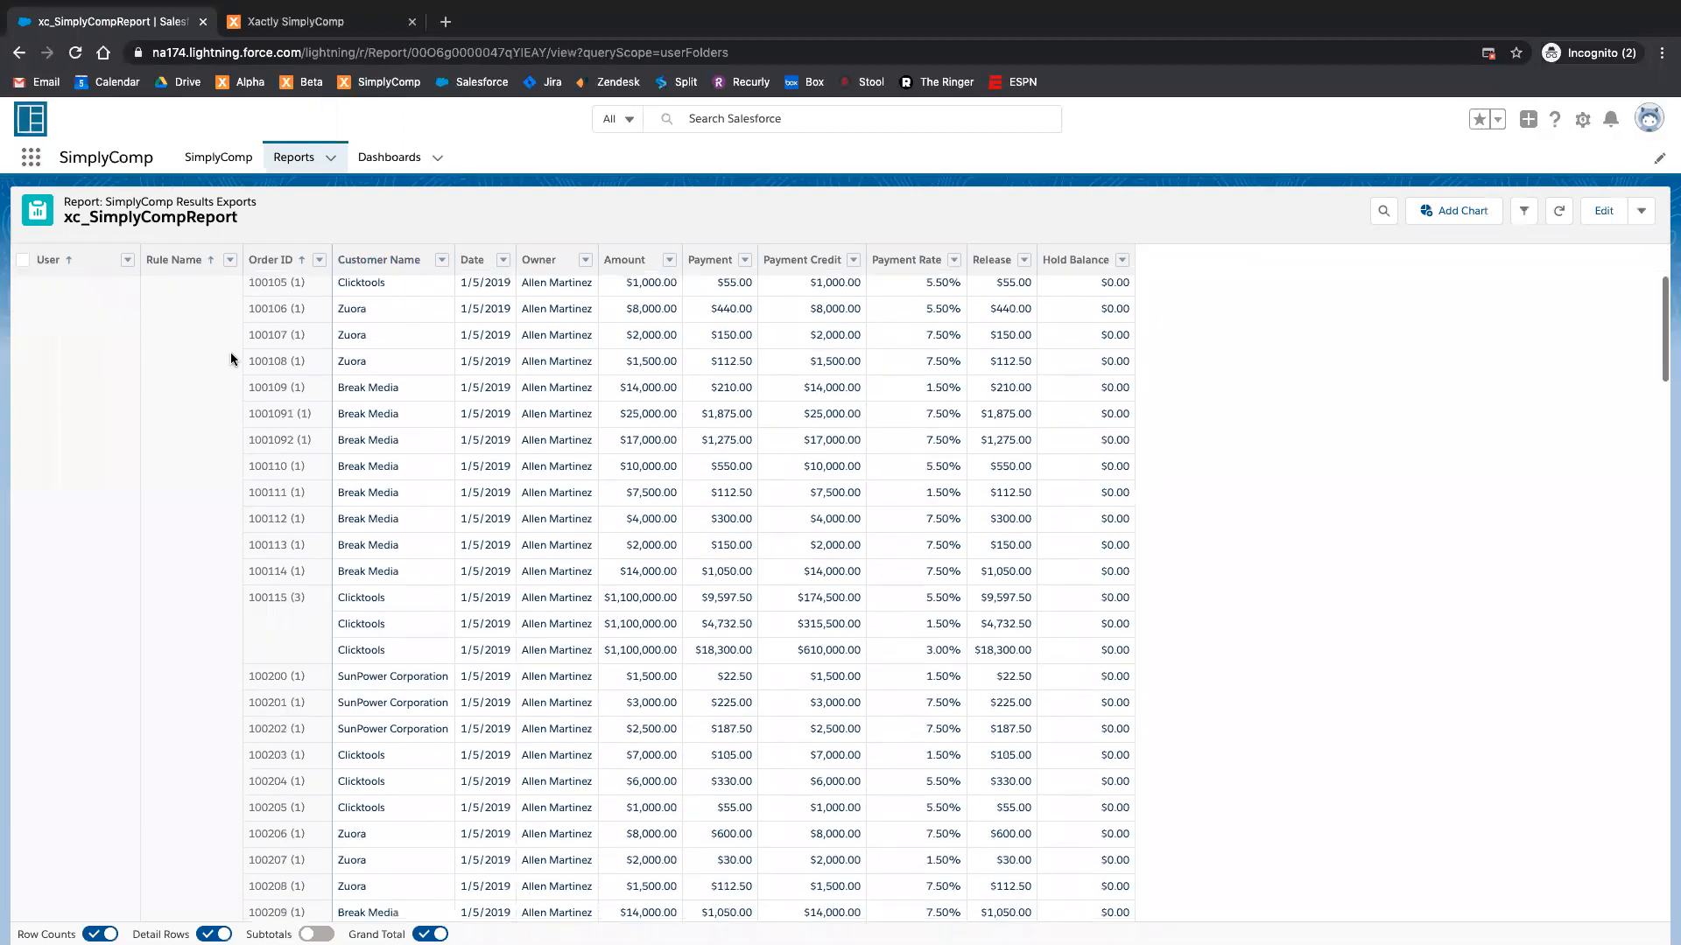
pyautogui.scroll(5, 233, 648)
pyautogui.scroll(15, 242, 628)
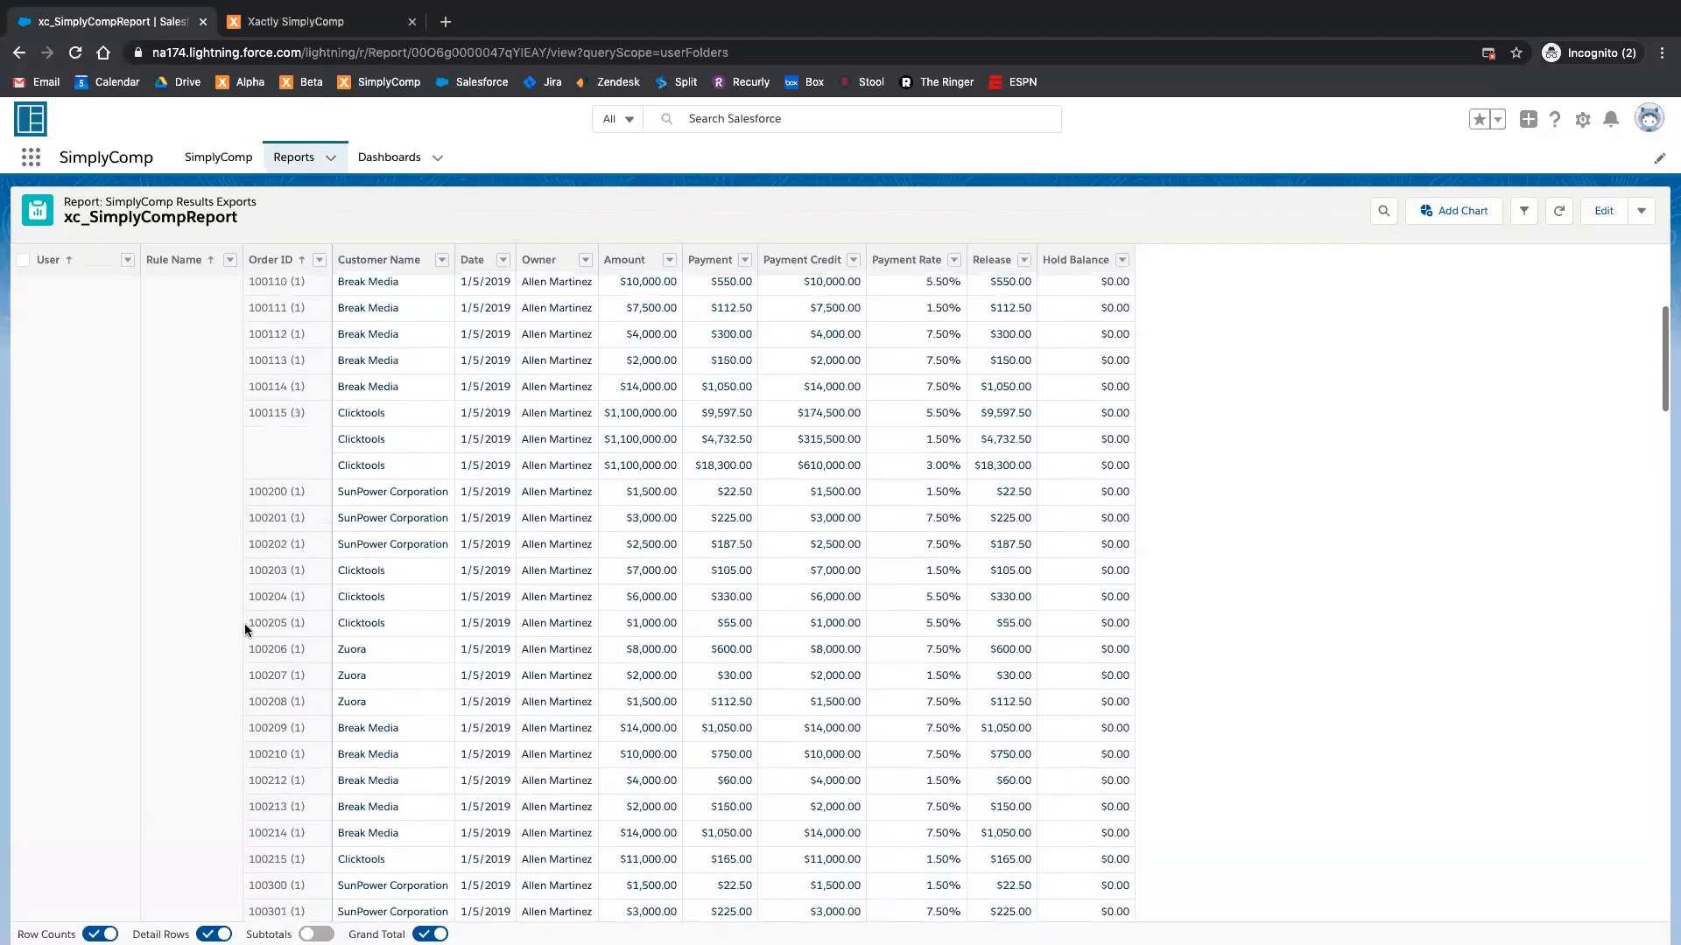